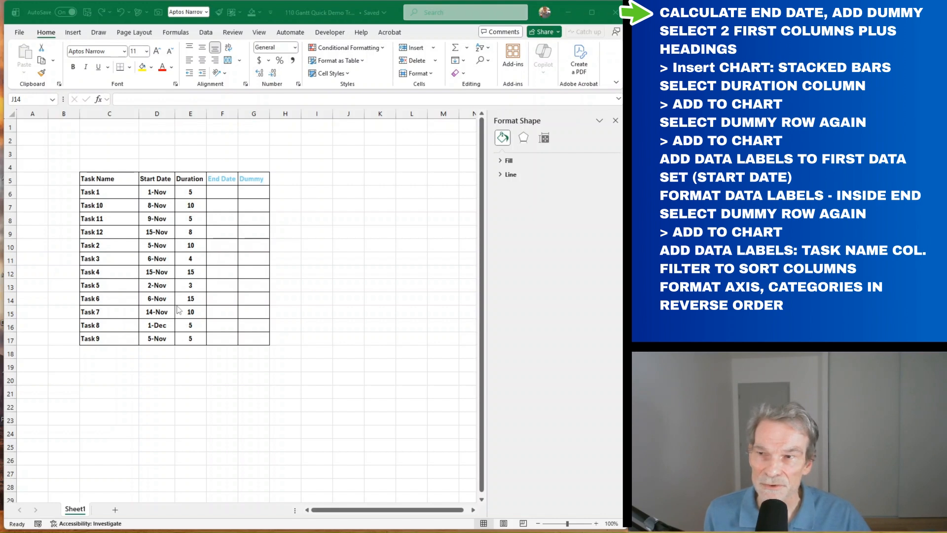
{"action": "left_click", "coordinate": [195, 272]}
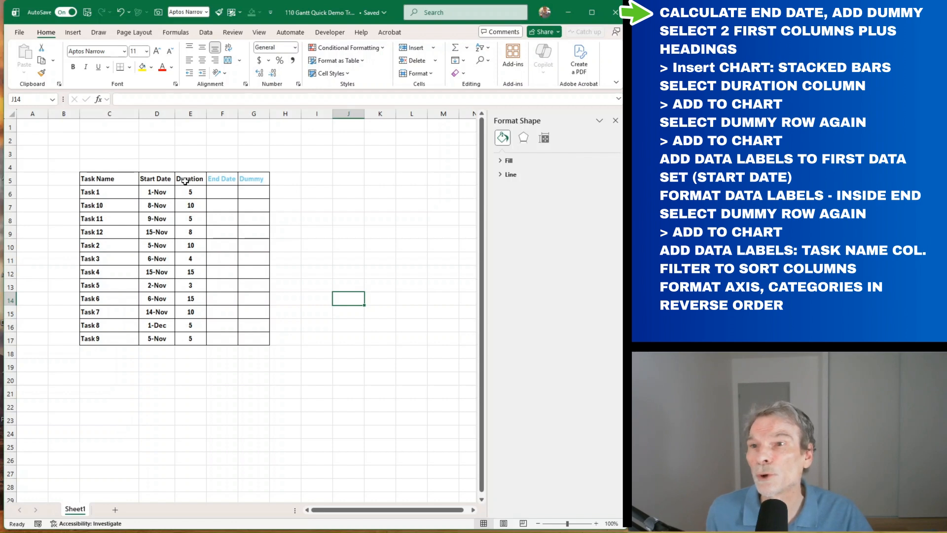
{"action": "left_click", "coordinate": [209, 188]}
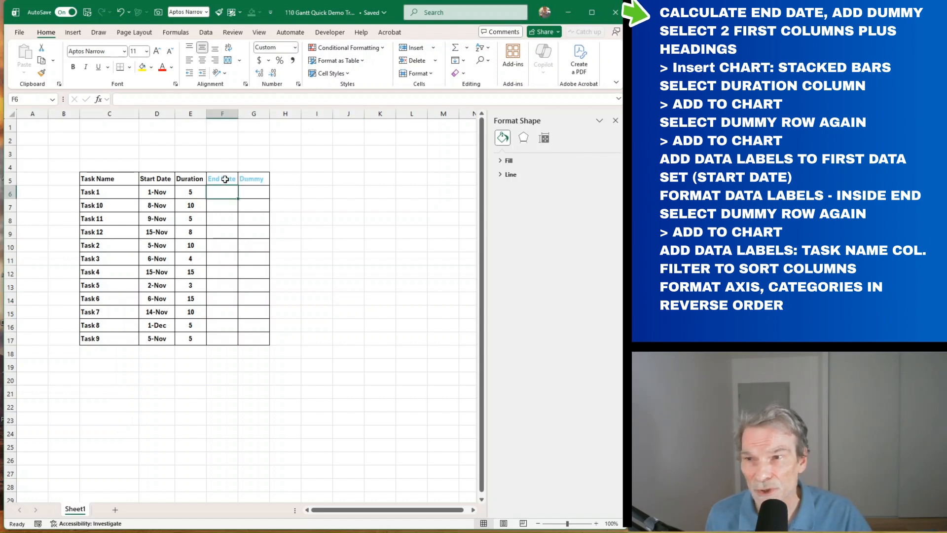
{"action": "left_click", "coordinate": [253, 178]}
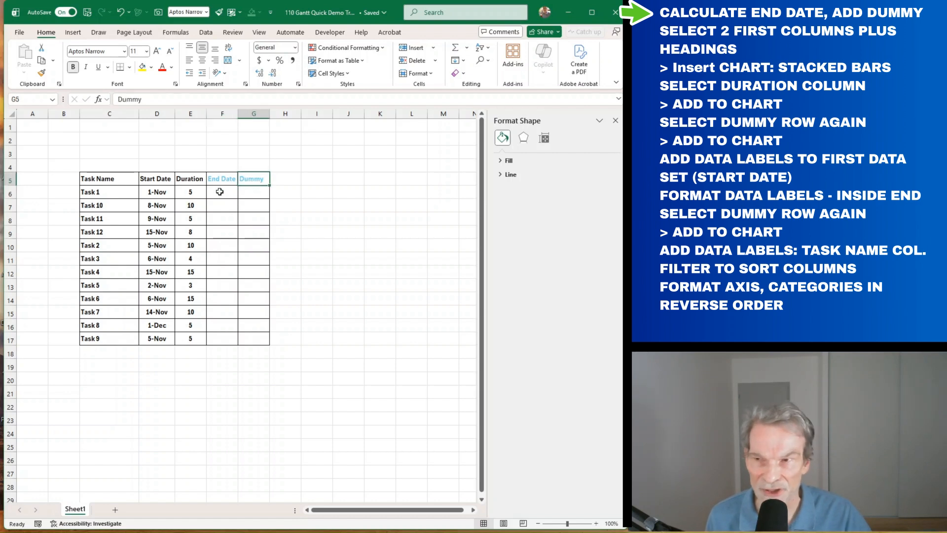
Step: Calculate the End Date for Task 1 with =E6+D6 and fill the formula down to F17
{"action": "left_click", "coordinate": [219, 191]}
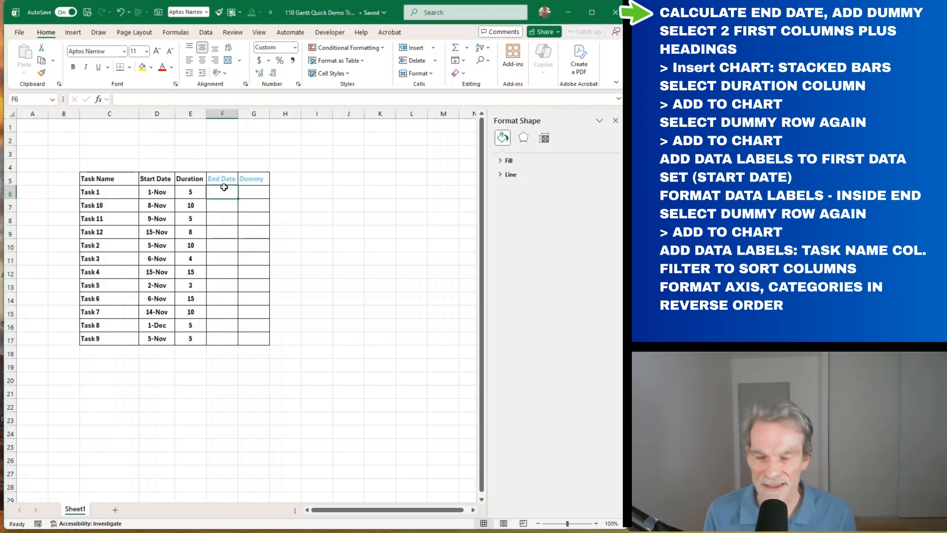
{"action": "type", "text": "="}
{"action": "key", "text": "Left"}
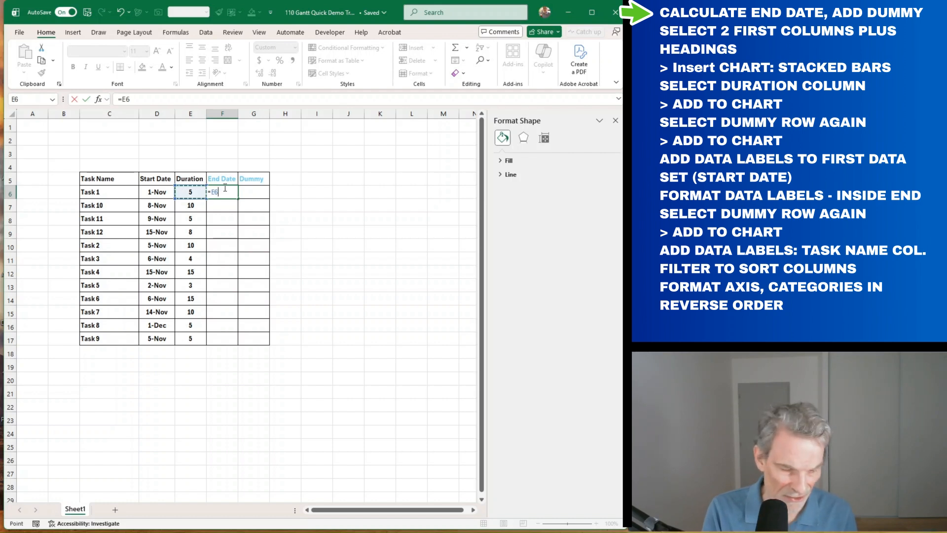
{"action": "type", "text": "+"}
{"action": "key", "text": "Left"}
{"action": "key", "text": "Left"}
{"action": "key", "text": "Return"}
{"action": "left_click", "coordinate": [224, 187]}
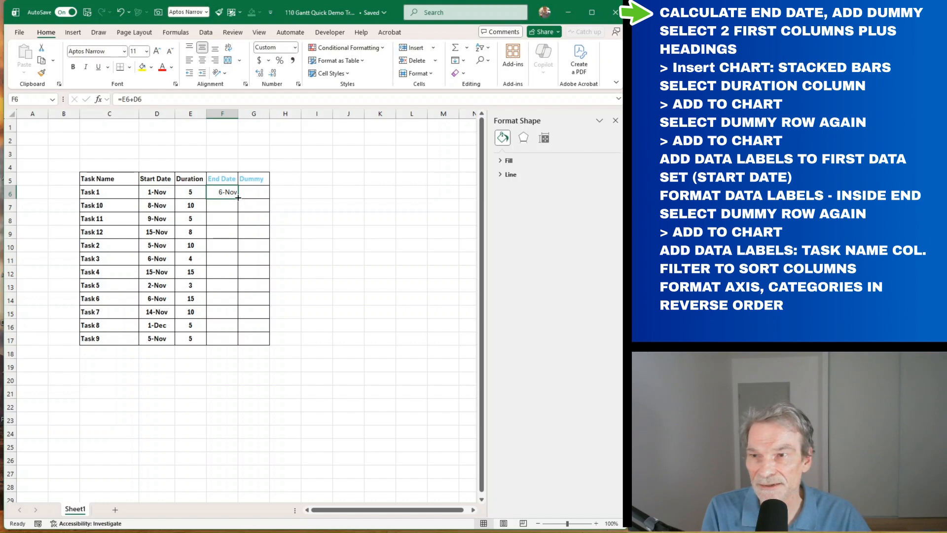
{"action": "left_click_drag", "start_coordinate": [239, 197], "coordinate": [227, 340]}
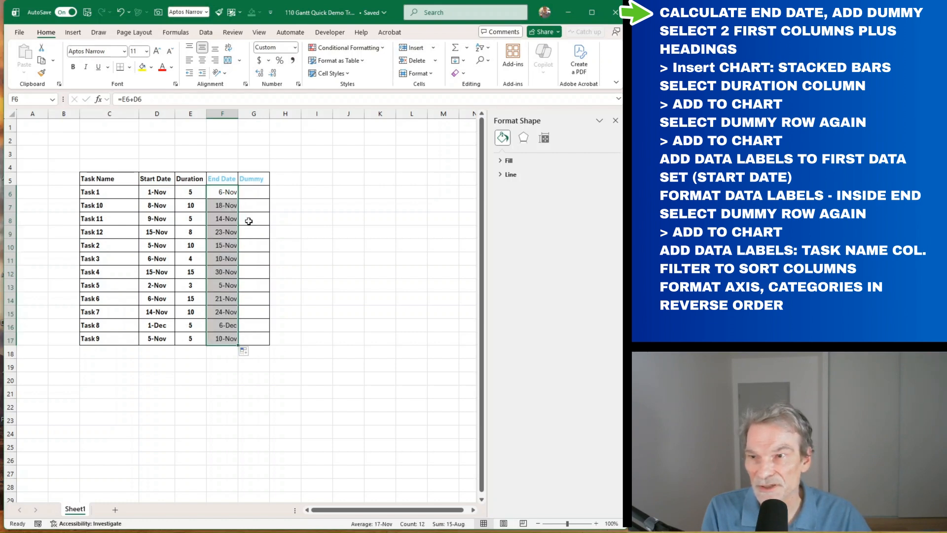
Step: Enter 1 in the first Dummy cell, G6, and copy it down through G17
{"action": "left_click", "coordinate": [254, 192]}
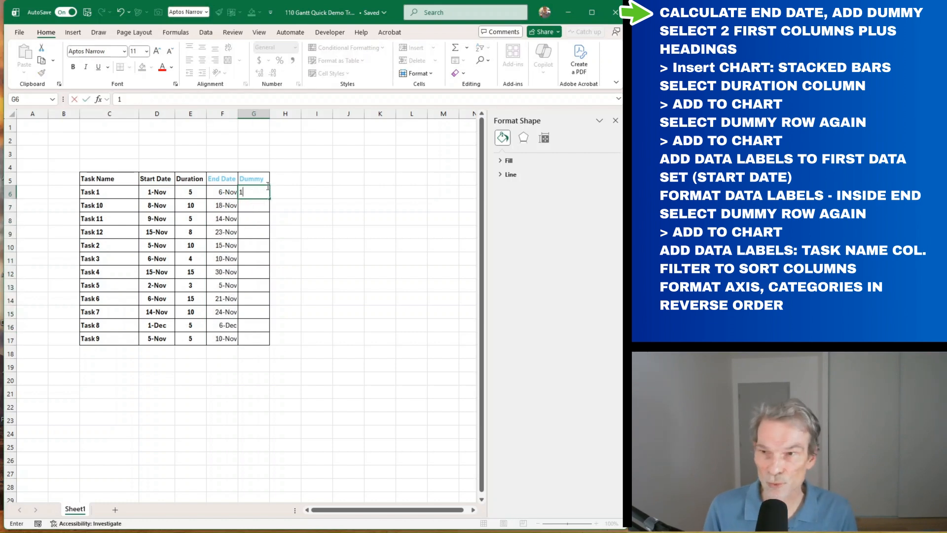
{"action": "key", "text": "Return"}
{"action": "left_click", "coordinate": [259, 191]}
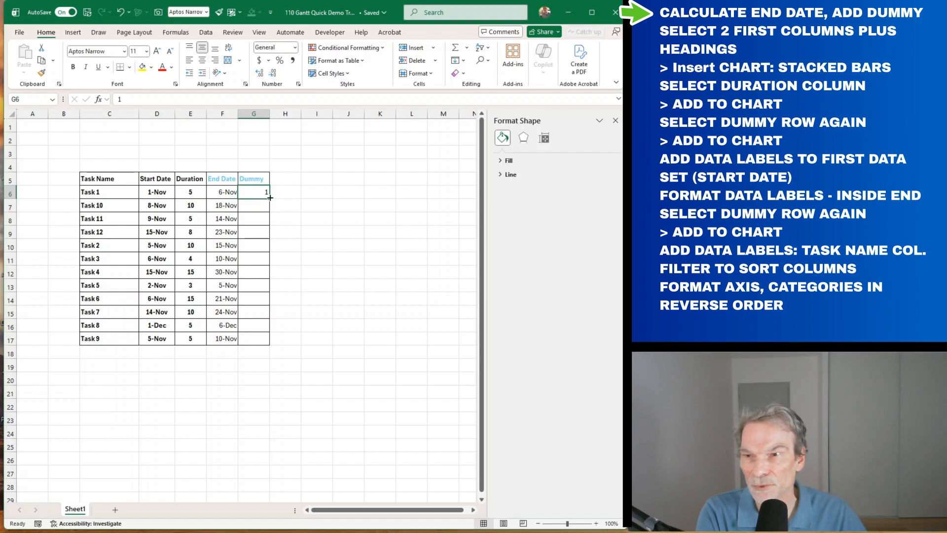
{"action": "left_click_drag", "start_coordinate": [270, 199], "coordinate": [271, 343]}
{"action": "left_click", "coordinate": [341, 317]}
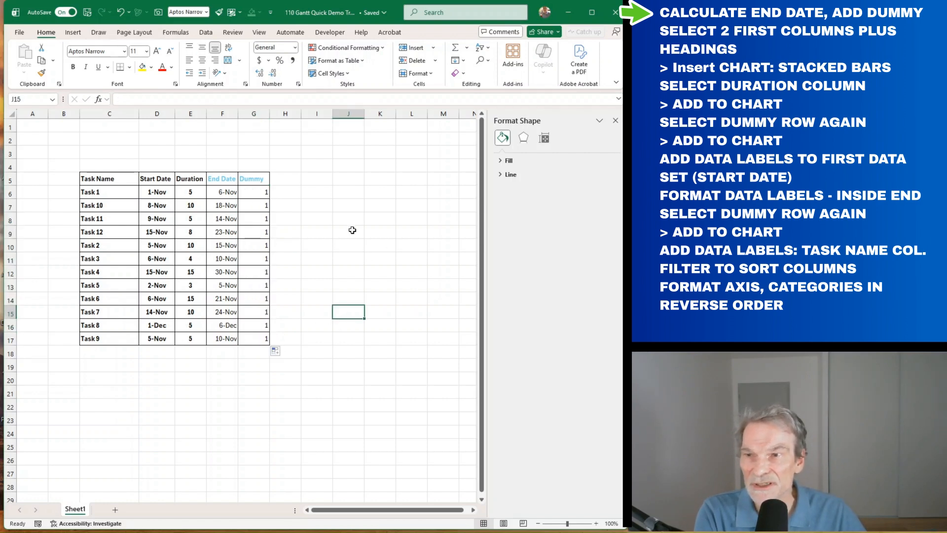
Step: Insert a Stacked Bar chart from the Task Name and Start Date columns including headings, and move it up and to the right
{"action": "left_click_drag", "start_coordinate": [95, 177], "coordinate": [143, 338]}
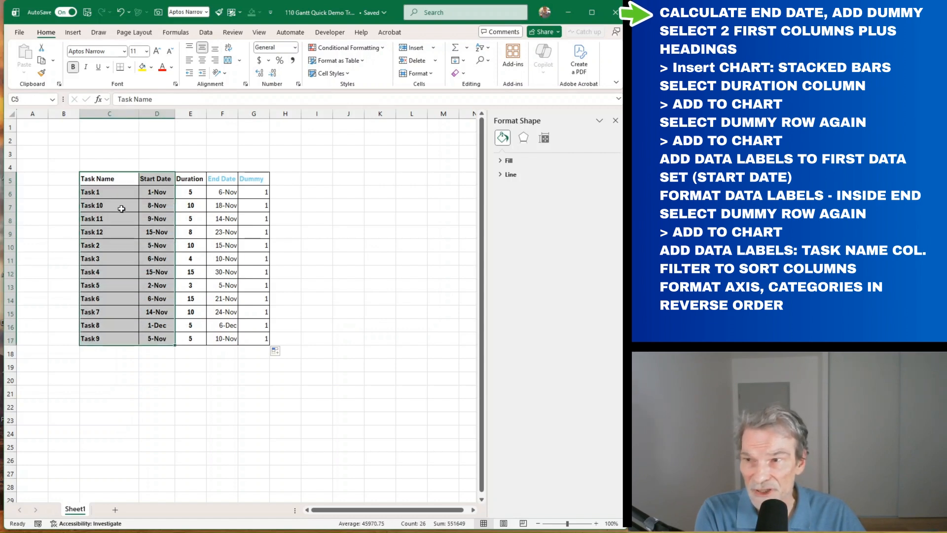
{"action": "left_click", "coordinate": [72, 33]}
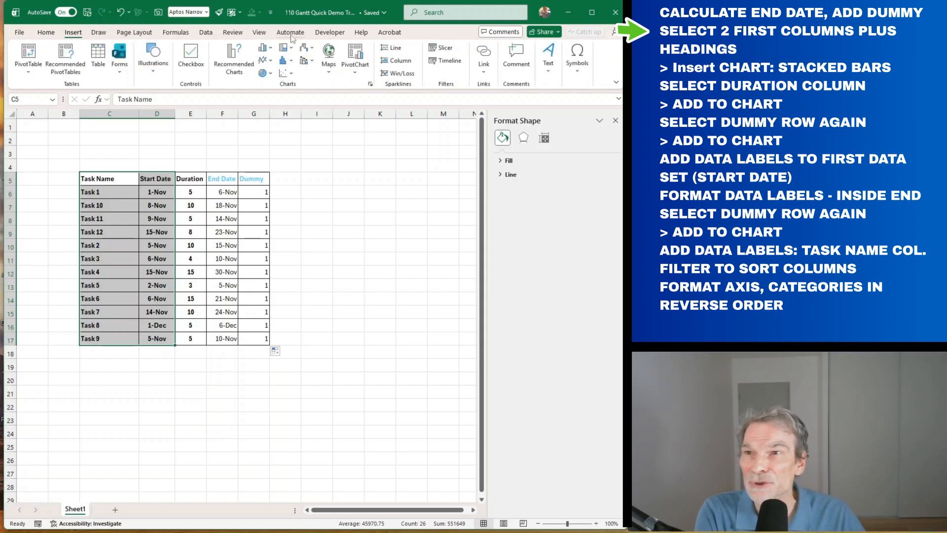
{"action": "left_click", "coordinate": [234, 58]}
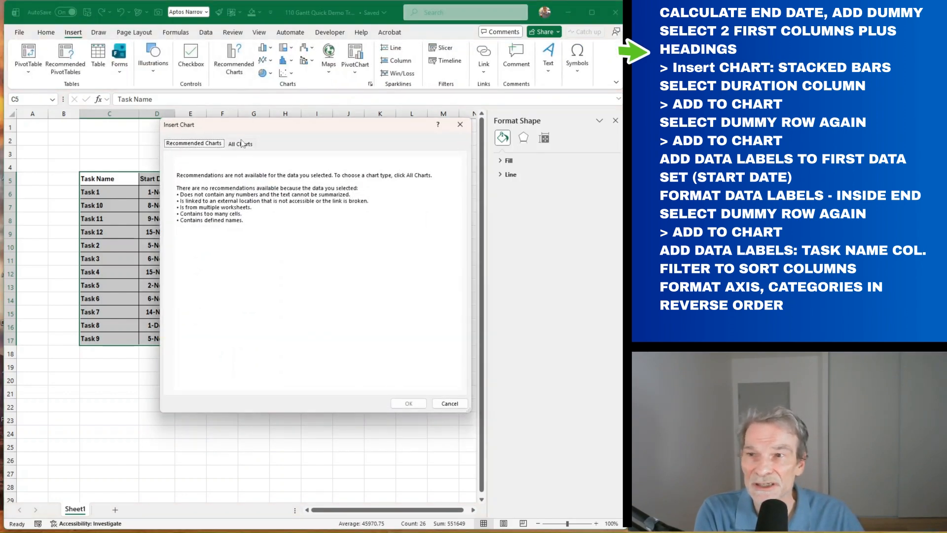
{"action": "left_click", "coordinate": [241, 144]}
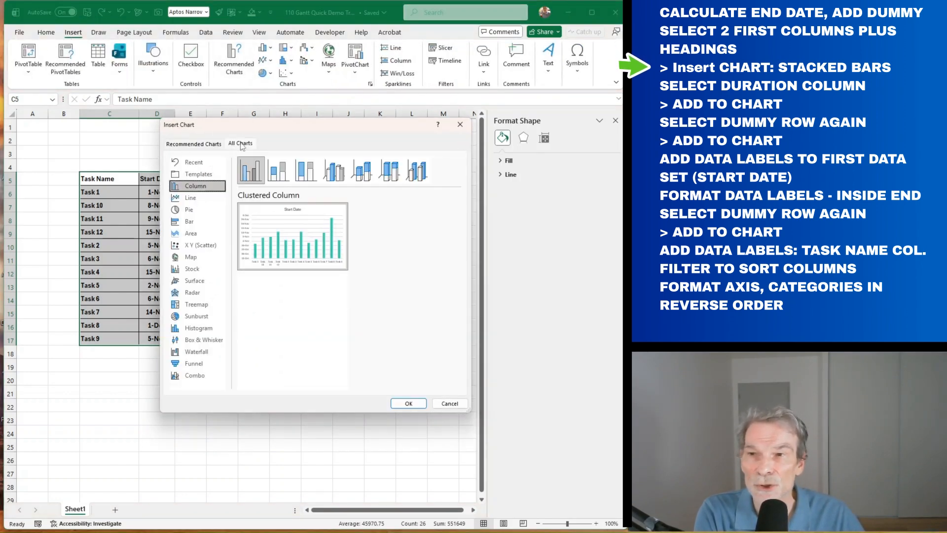
{"action": "left_click", "coordinate": [194, 223]}
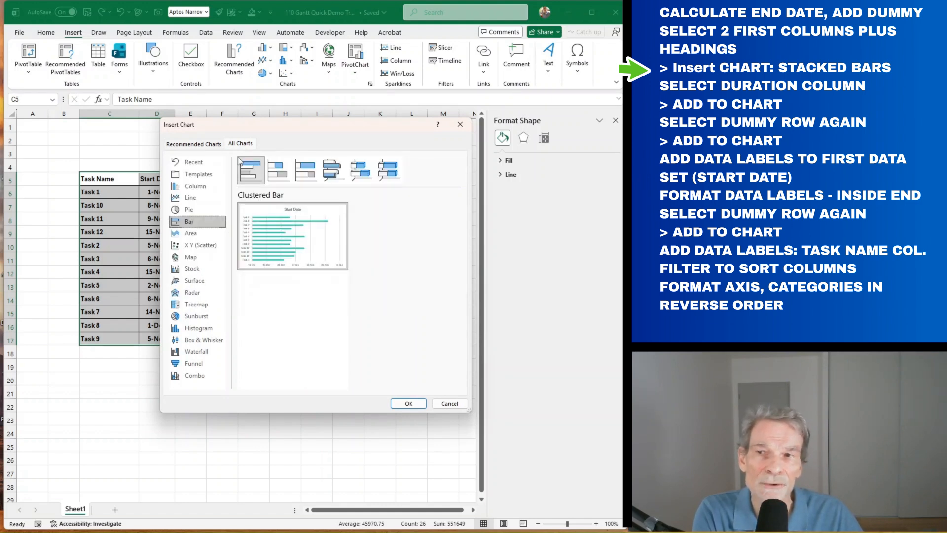
{"action": "left_click", "coordinate": [279, 172]}
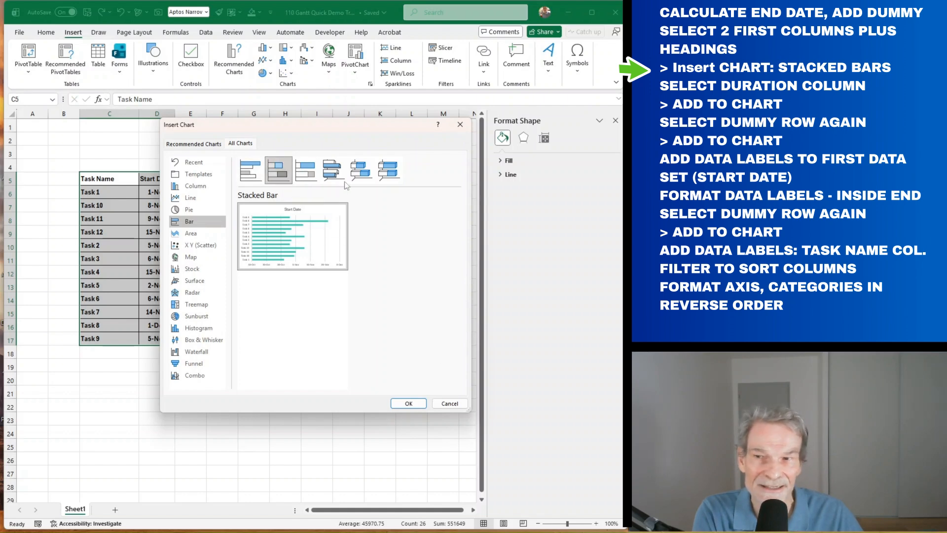
{"action": "left_click", "coordinate": [397, 402]}
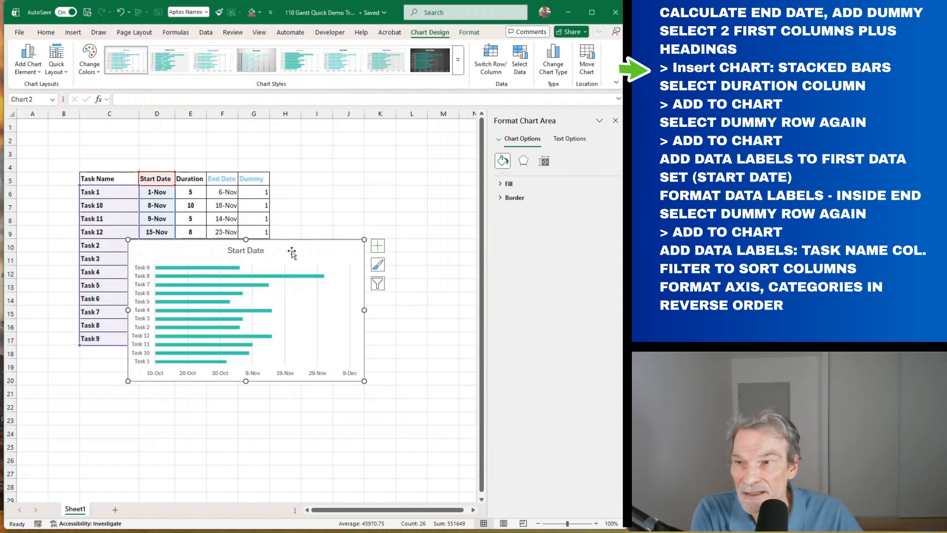
{"action": "left_click_drag", "start_coordinate": [285, 240], "coordinate": [363, 191]}
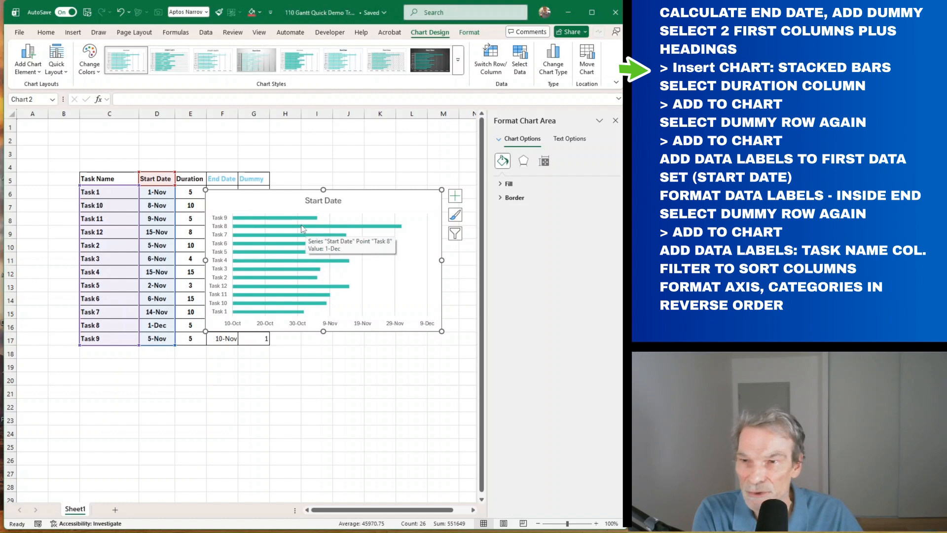
Step: Set the gap width of the chart's Start Date series to 50%
{"action": "left_click", "coordinate": [302, 230]}
{"action": "right_click", "coordinate": [302, 230]}
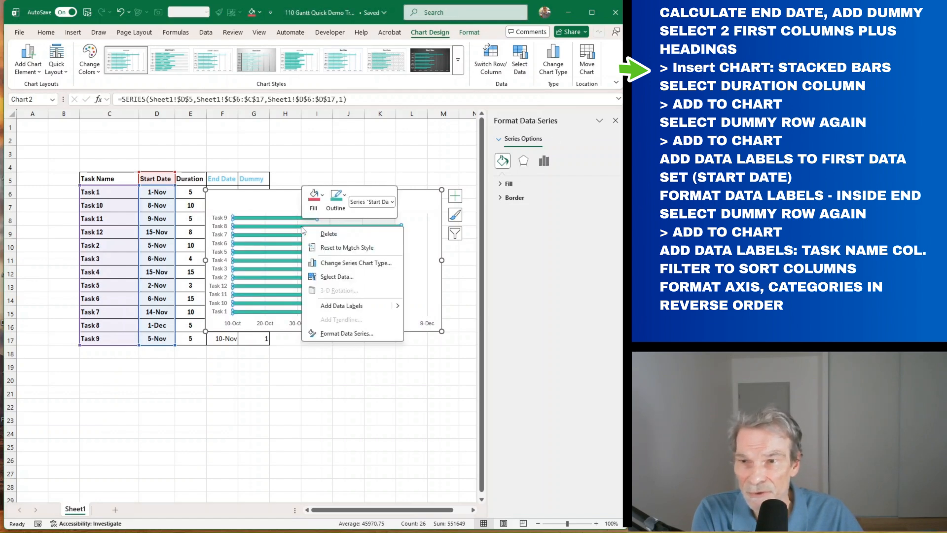
{"action": "left_click", "coordinate": [346, 333]}
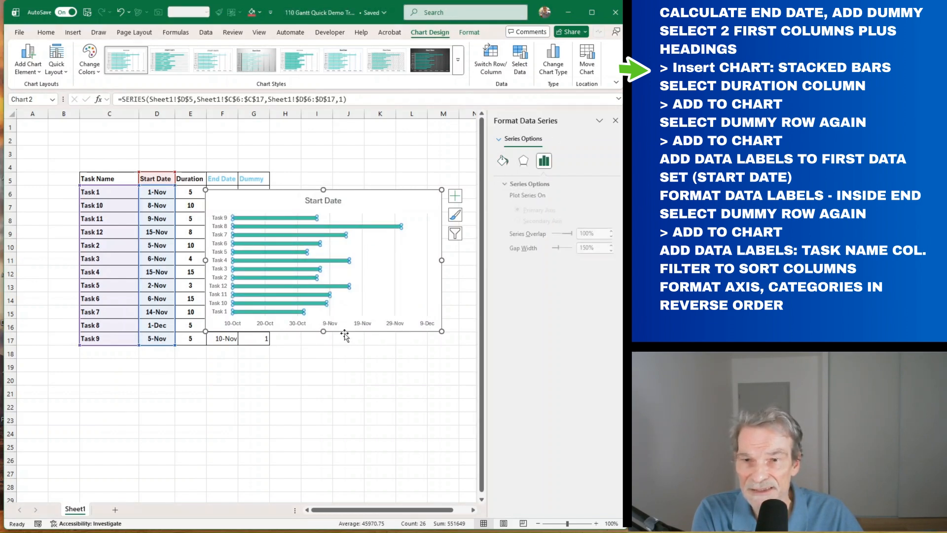
{"action": "left_click", "coordinate": [592, 249]}
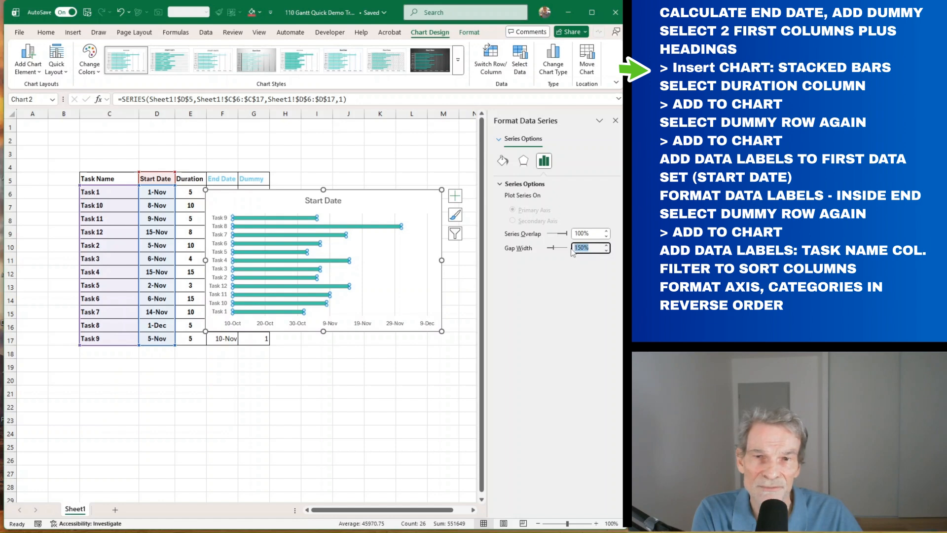
{"action": "type", "text": "50"}
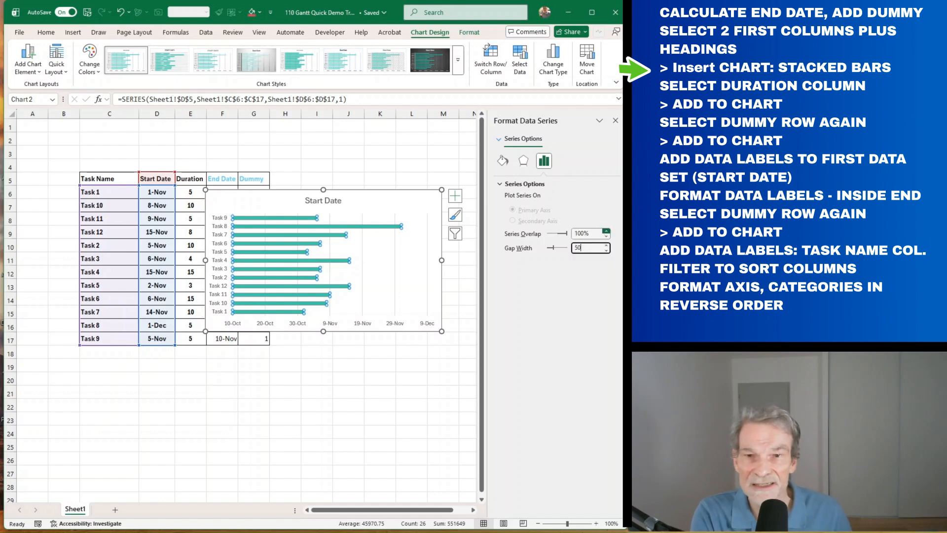
{"action": "key", "text": "Return"}
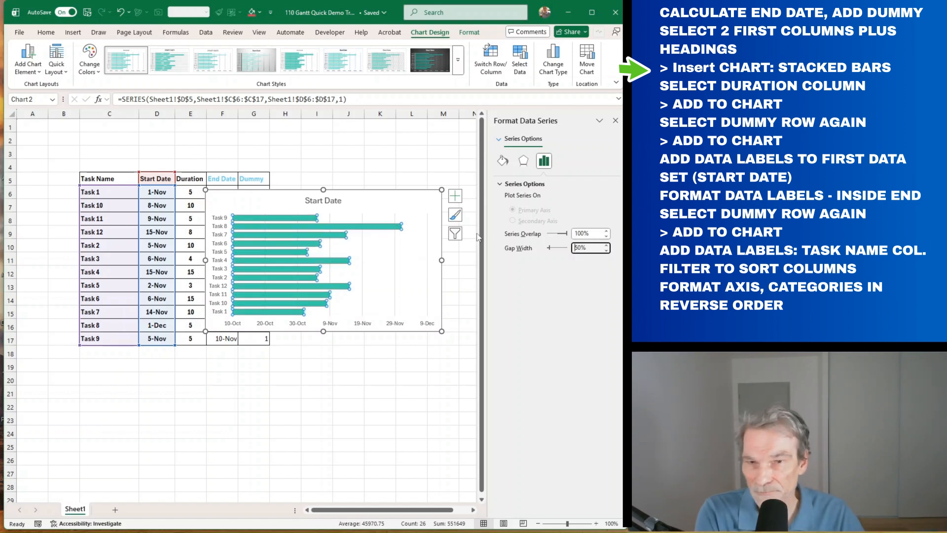
{"action": "left_click", "coordinate": [367, 350]}
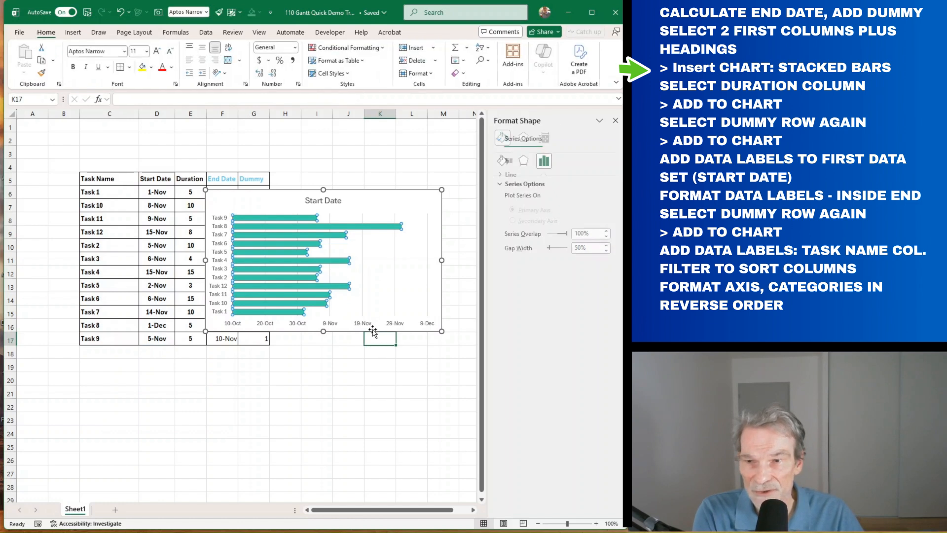
Step: Shift the chart slightly to the right and add the Duration values E6:E17 to it as a second series
{"action": "left_click", "coordinate": [375, 330]}
{"action": "left_click_drag", "start_coordinate": [375, 329], "coordinate": [401, 328]}
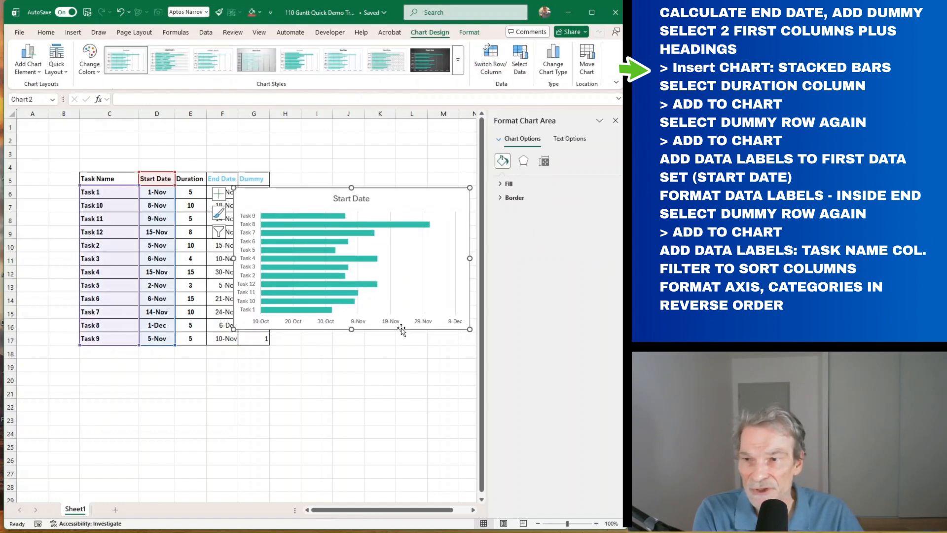
{"action": "left_click_drag", "start_coordinate": [190, 191], "coordinate": [188, 337]}
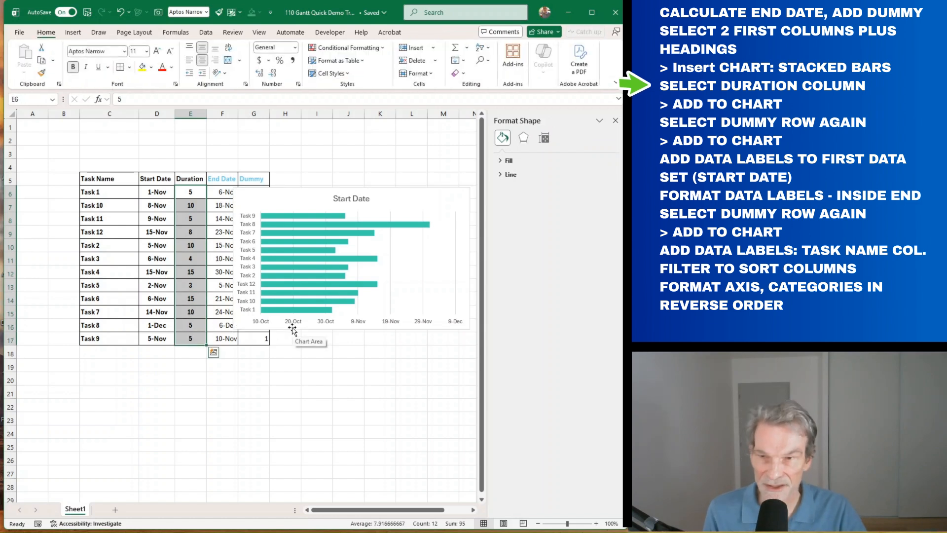
{"action": "key", "text": "ctrl+c"}
{"action": "left_click", "coordinate": [403, 291]}
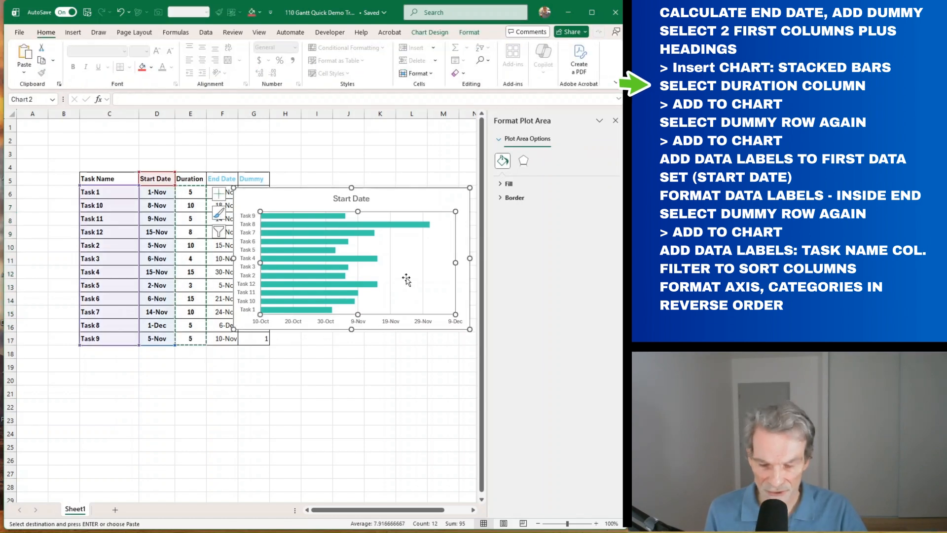
{"action": "key", "text": "ctrl+v"}
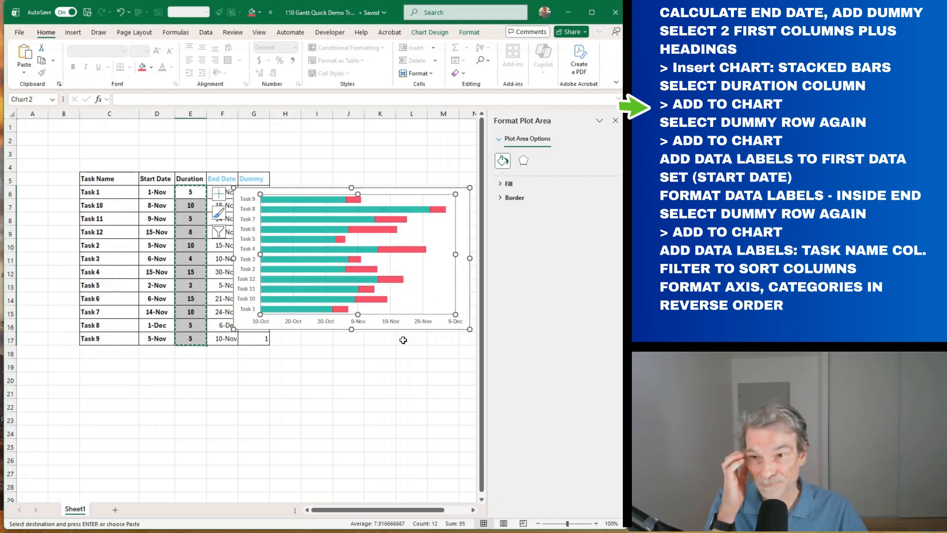
Step: Add the Dummy values G6:G17 to the chart as a third series, with the chart moved off them first and then back up
{"action": "left_click", "coordinate": [306, 188]}
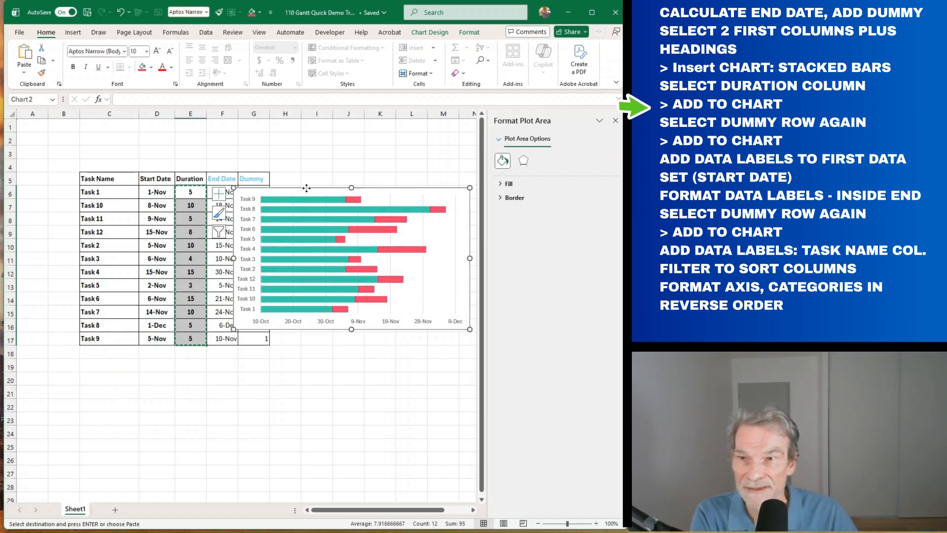
{"action": "left_click_drag", "start_coordinate": [306, 188], "coordinate": [173, 353]}
{"action": "left_click_drag", "start_coordinate": [253, 193], "coordinate": [265, 339]}
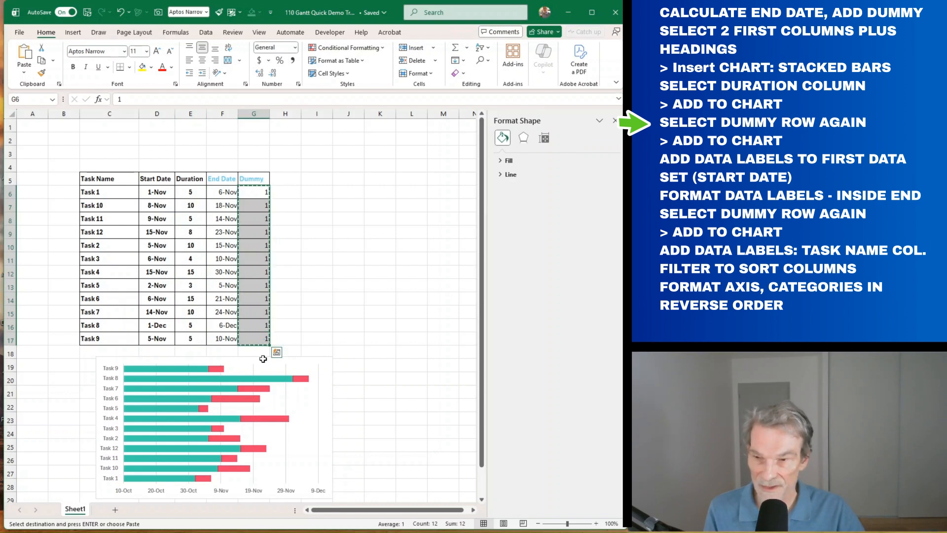
{"action": "left_click", "coordinate": [286, 401]}
{"action": "key", "text": "ctrl+v"}
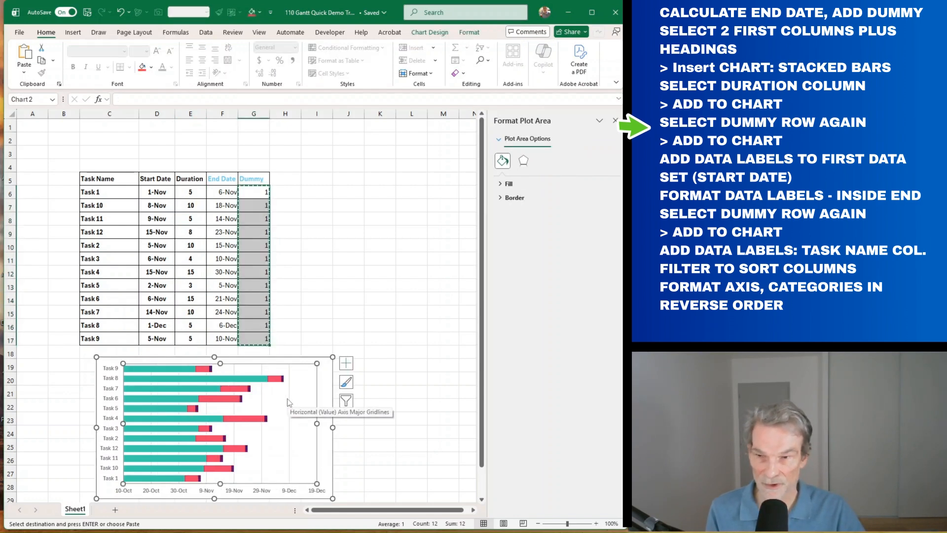
{"action": "left_click", "coordinate": [346, 363]}
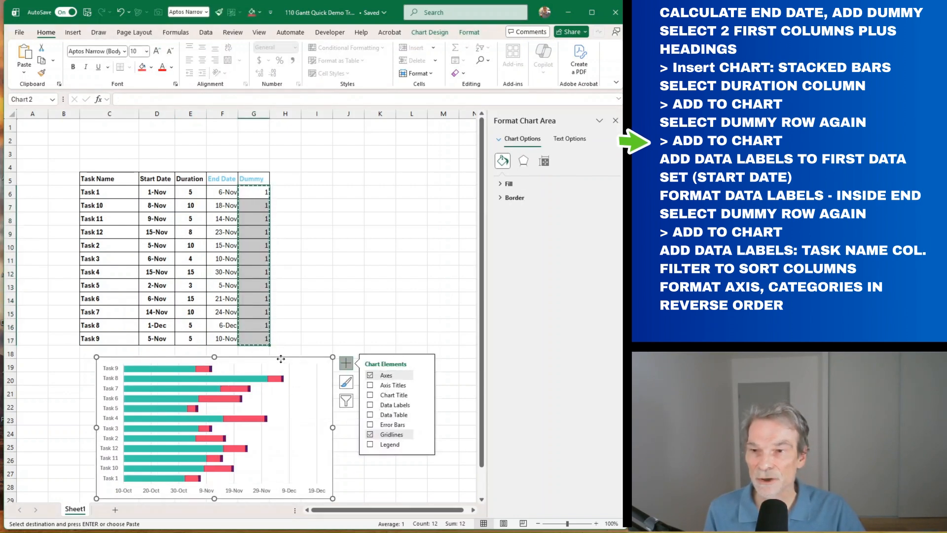
{"action": "left_click_drag", "start_coordinate": [281, 359], "coordinate": [422, 141]}
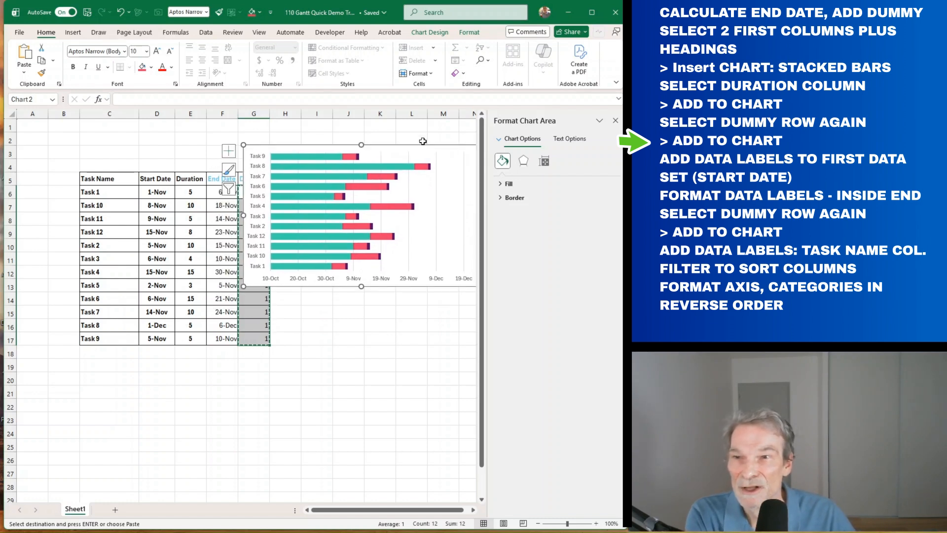
Step: Add data labels to the chart's Start Date series
{"action": "left_click", "coordinate": [307, 155]}
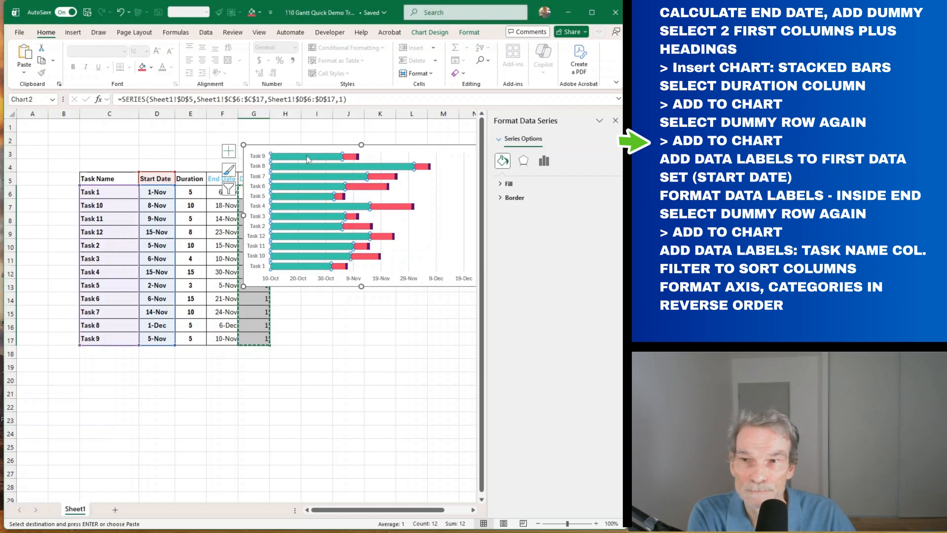
{"action": "right_click", "coordinate": [306, 155]}
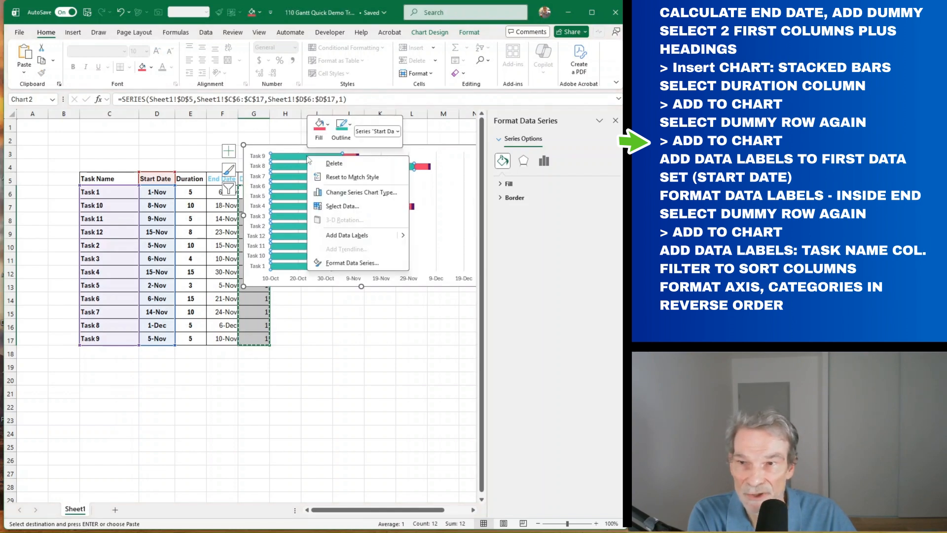
{"action": "left_click", "coordinate": [342, 236]}
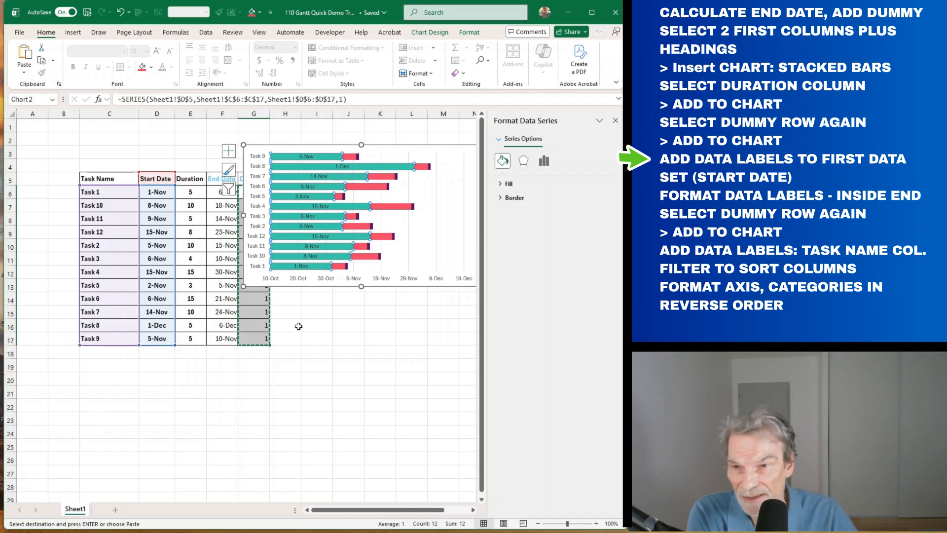
Step: Set the label position of the Start Date series' data labels to Inside End
{"action": "right_click", "coordinate": [315, 269]}
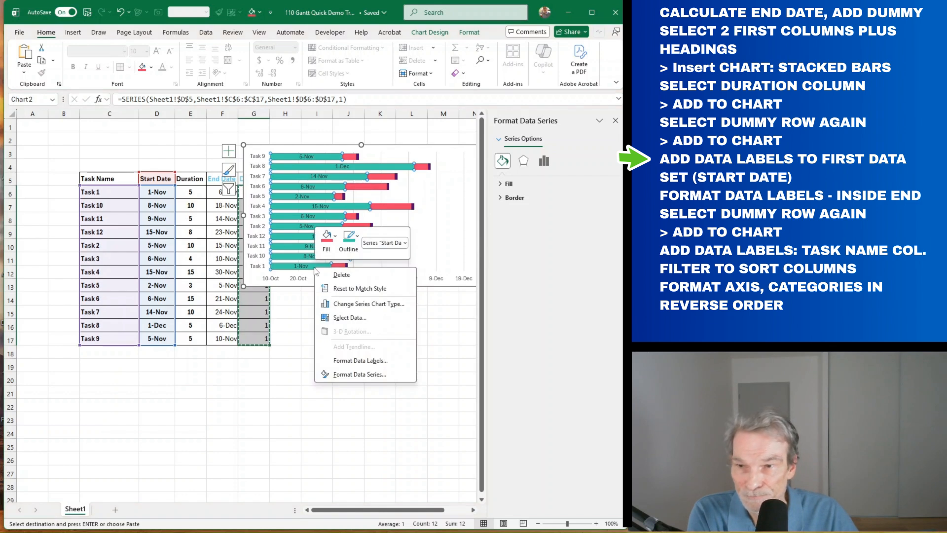
{"action": "left_click", "coordinate": [360, 361]}
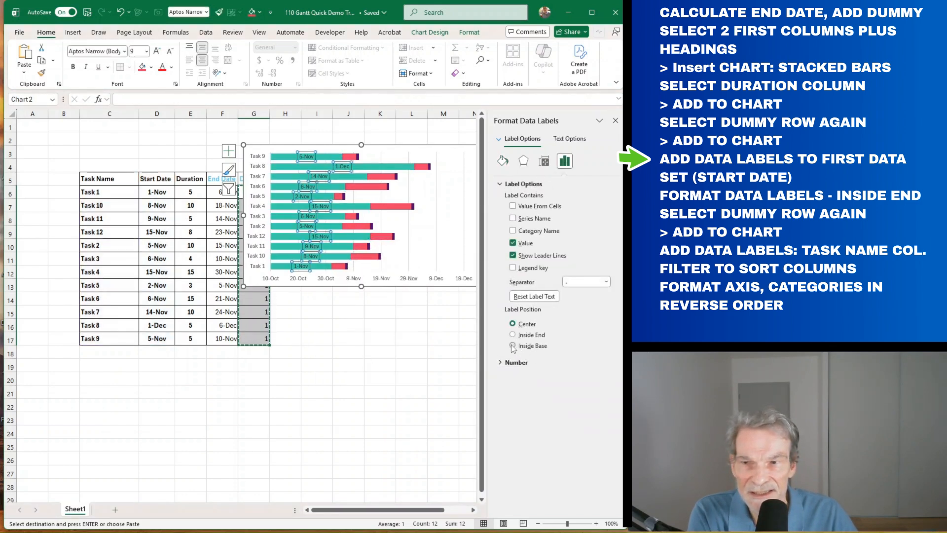
{"action": "left_click", "coordinate": [513, 345]}
{"action": "left_click", "coordinate": [512, 335]}
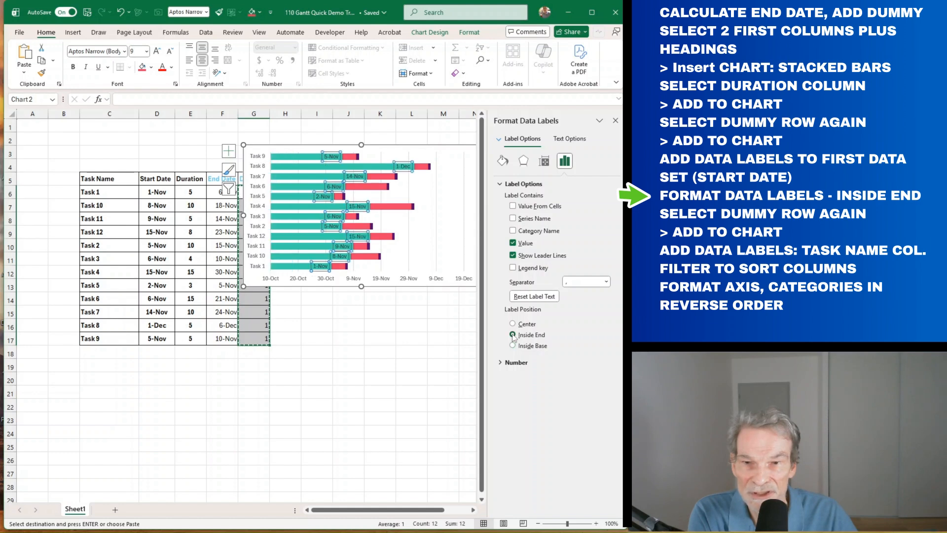
Step: Stretch the chart's lower edge down to about the bottom of row 17
{"action": "left_click", "coordinate": [396, 329]}
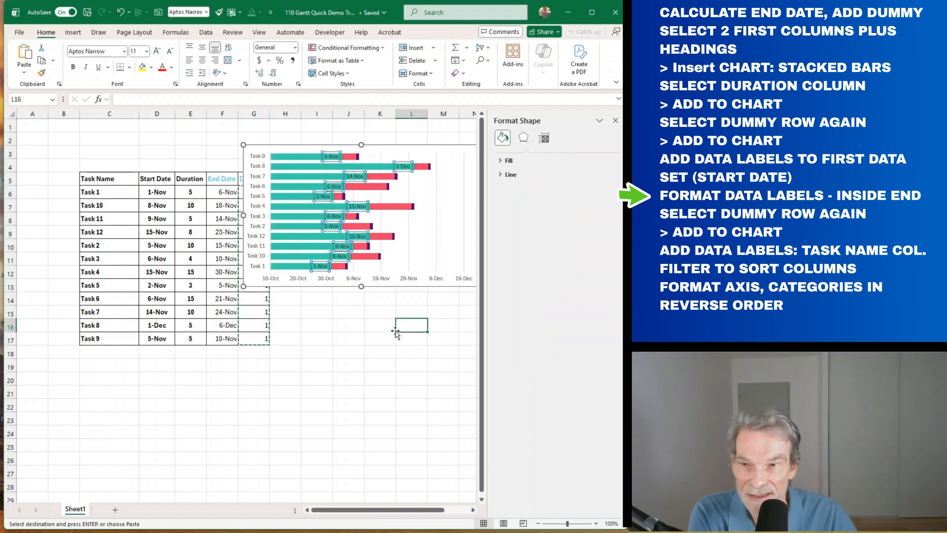
{"action": "left_click", "coordinate": [298, 283]}
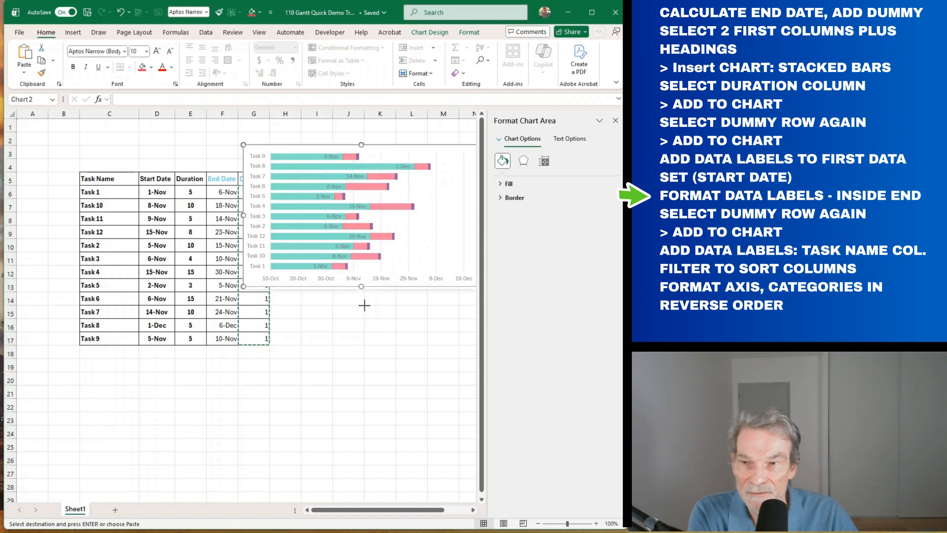
{"action": "left_click_drag", "start_coordinate": [361, 286], "coordinate": [364, 347]}
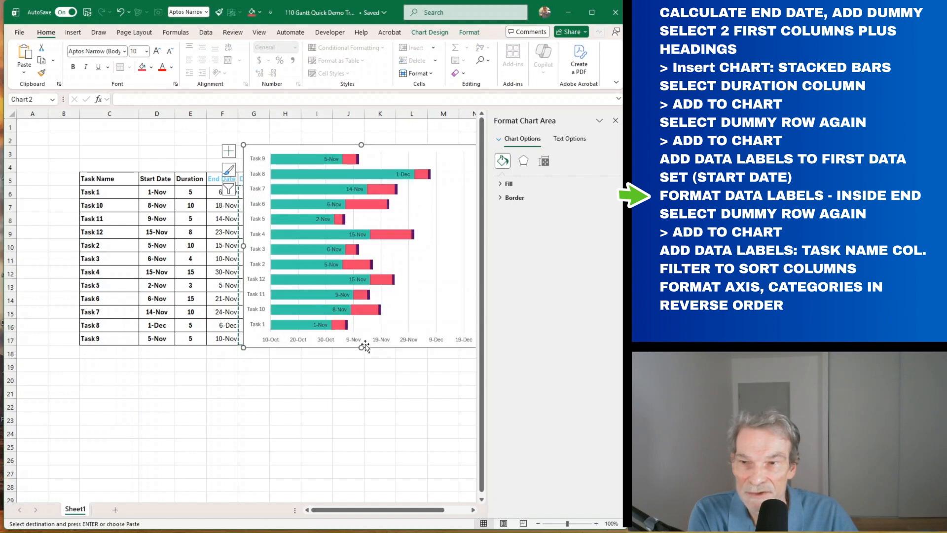
Step: Set the shape fill of the chart's Start Date series to No Fill
{"action": "left_click", "coordinate": [295, 231]}
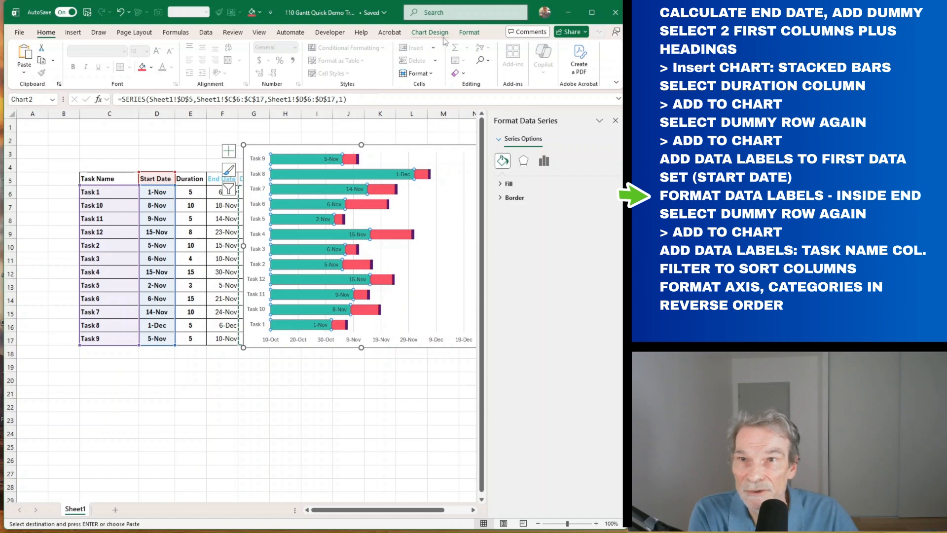
{"action": "left_click", "coordinate": [468, 33]}
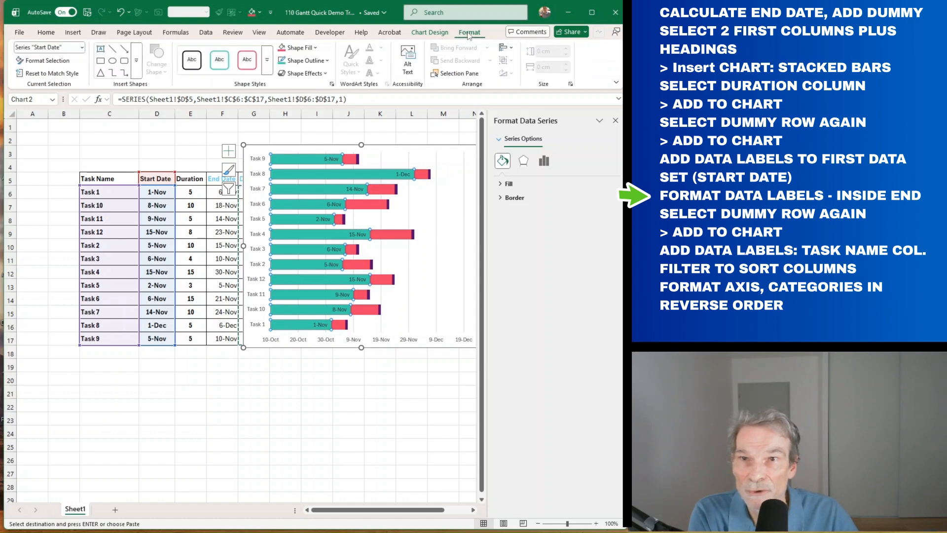
{"action": "left_click", "coordinate": [319, 50]}
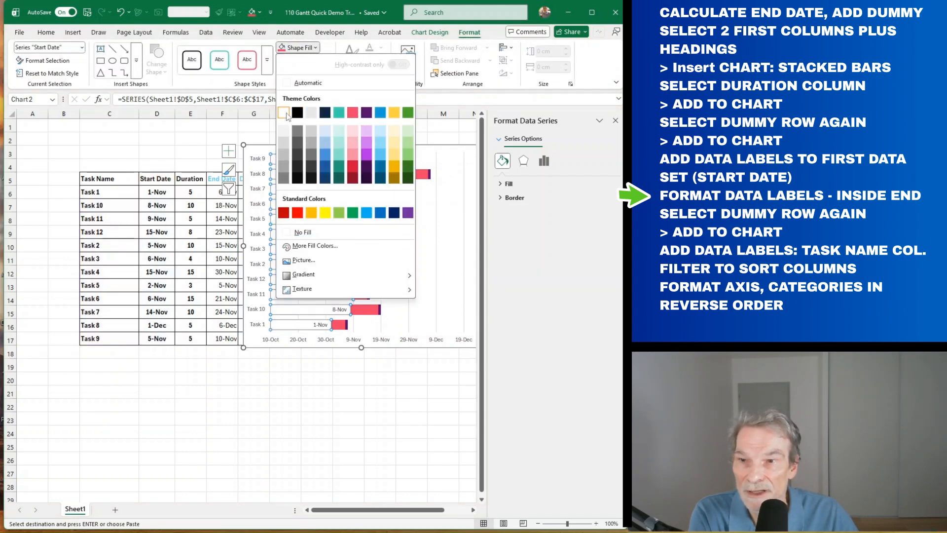
{"action": "left_click", "coordinate": [298, 228]}
{"action": "left_click", "coordinate": [354, 378]}
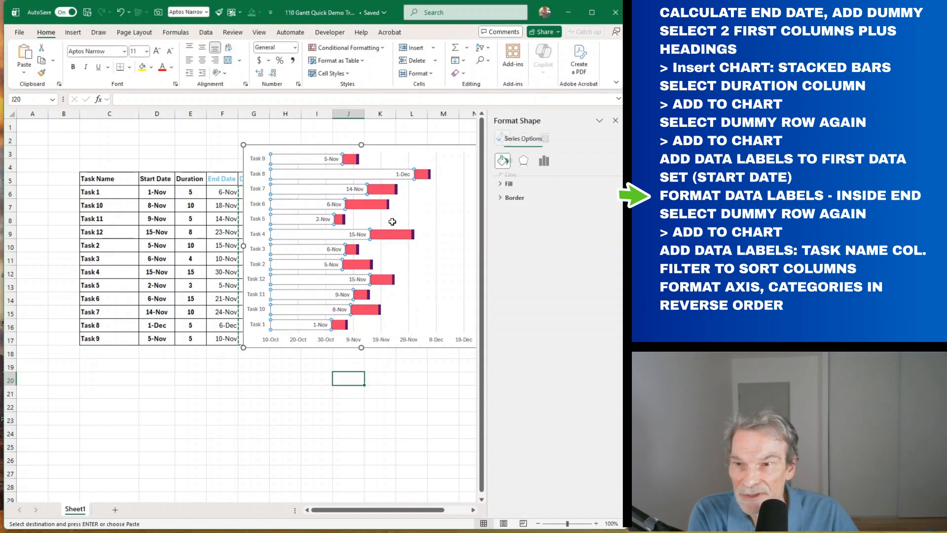
Step: Delete the vertical major gridlines from the chart
{"action": "left_click", "coordinate": [408, 310]}
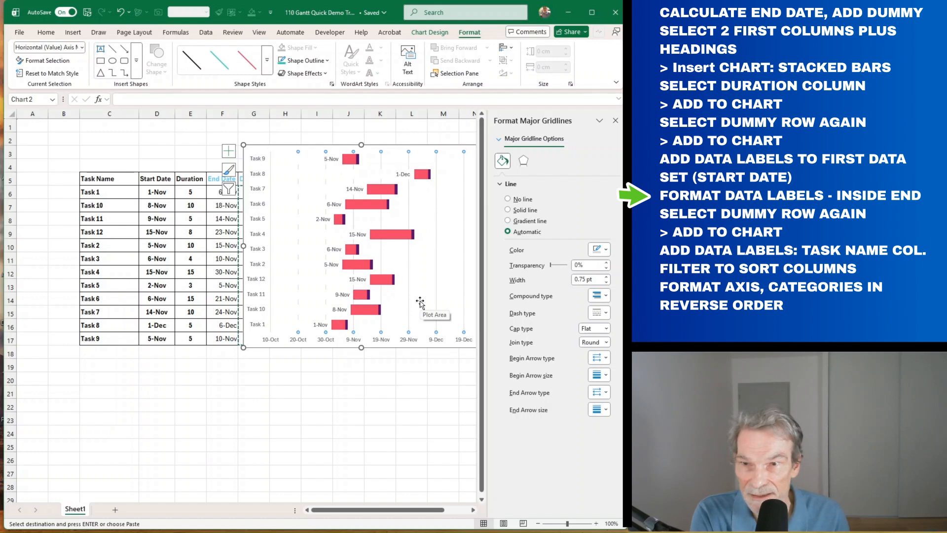
{"action": "key", "text": "Escape"}
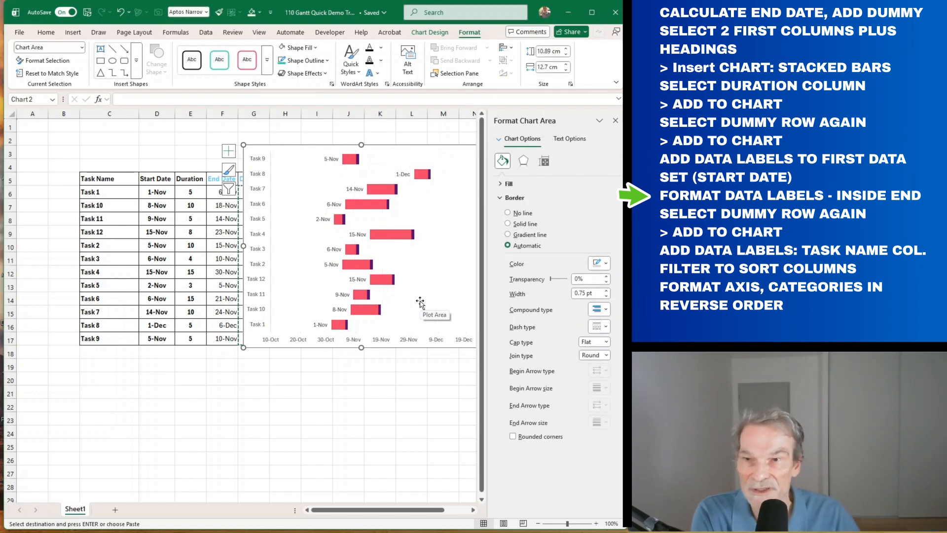
{"action": "left_click", "coordinate": [465, 378]}
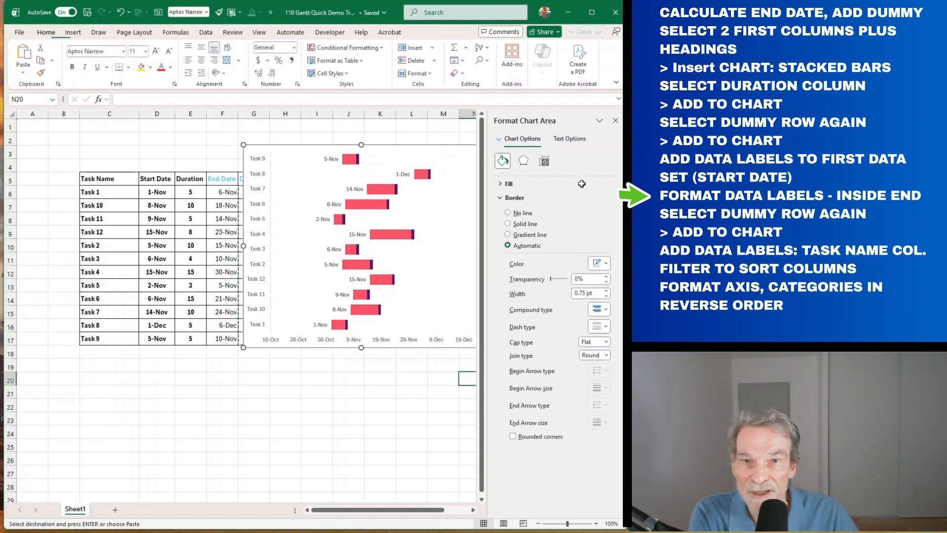
Step: Move the chart off the table so it sits just right of the Dummy column, starting at about row 5
{"action": "left_click_drag", "start_coordinate": [438, 350], "coordinate": [392, 422]}
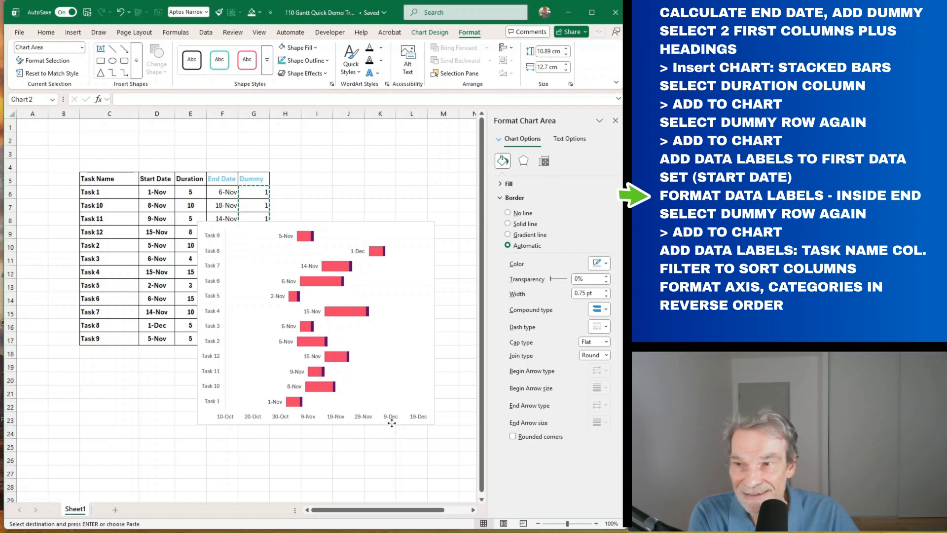
{"action": "left_click_drag", "start_coordinate": [392, 423], "coordinate": [368, 426]}
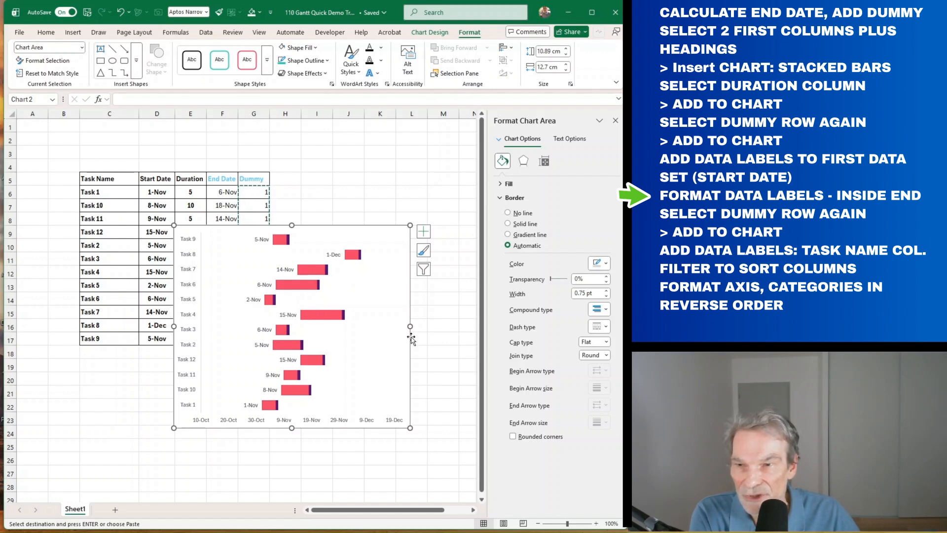
{"action": "left_click", "coordinate": [249, 193]}
{"action": "left_click", "coordinate": [306, 224]}
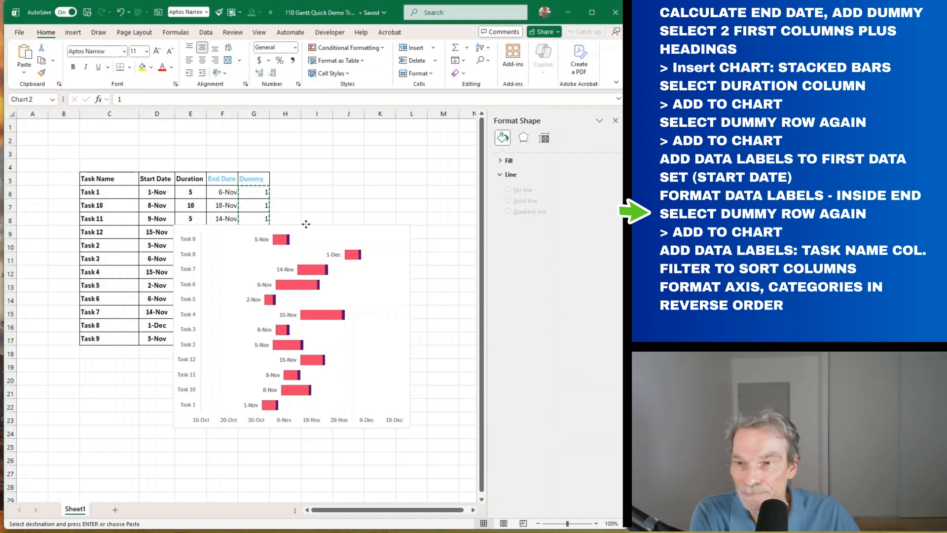
{"action": "left_click_drag", "start_coordinate": [306, 224], "coordinate": [400, 173]}
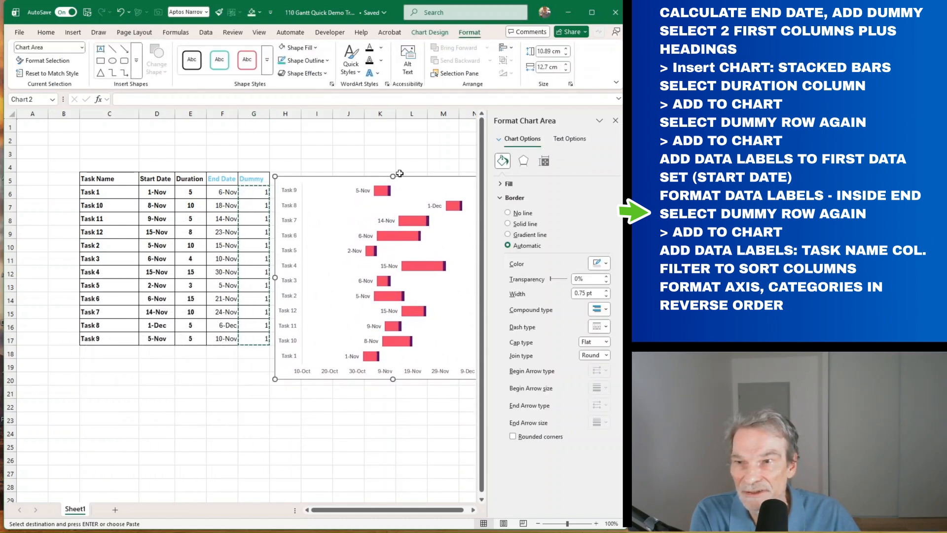
Step: Add the Dummy values G6:G17 to the chart again as a fourth series
{"action": "left_click_drag", "start_coordinate": [251, 192], "coordinate": [259, 338]}
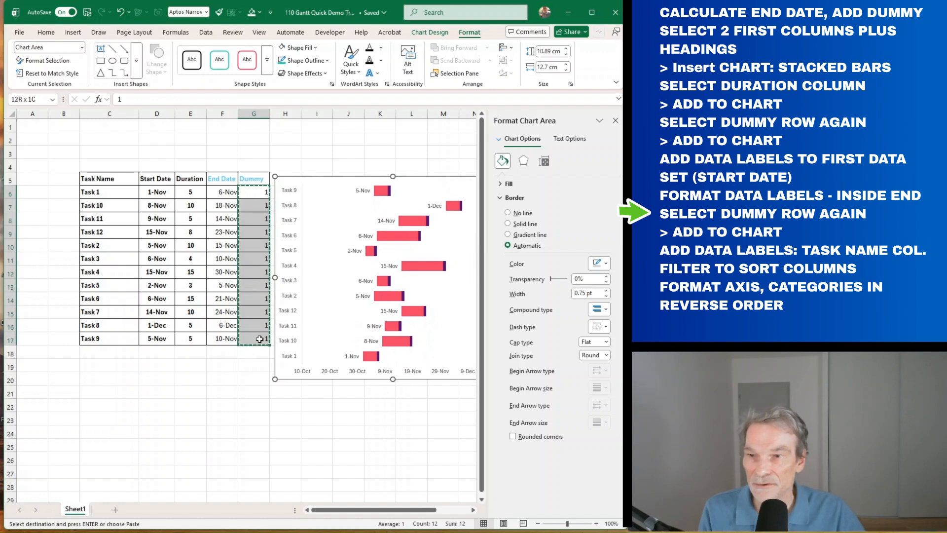
{"action": "left_click", "coordinate": [458, 339]}
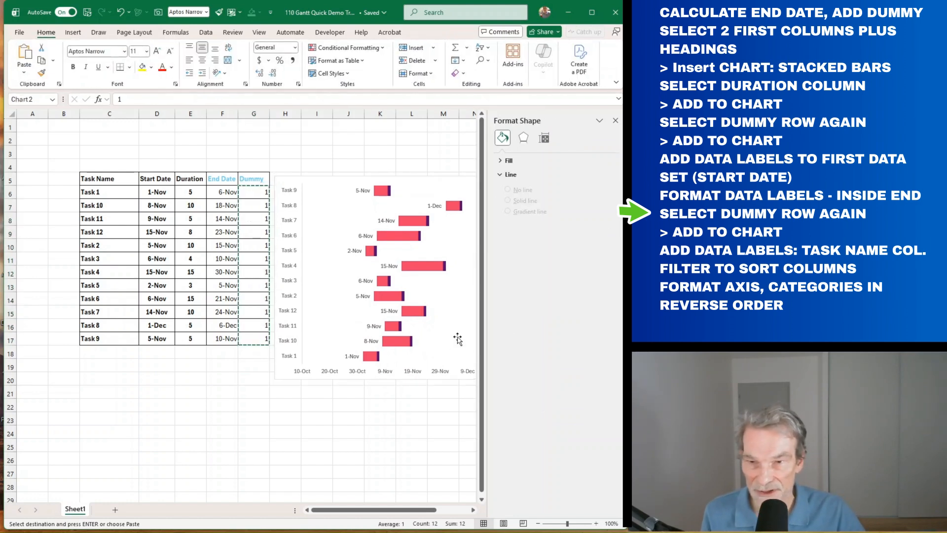
{"action": "left_click", "coordinate": [451, 180]}
{"action": "key", "text": "ctrl+v"}
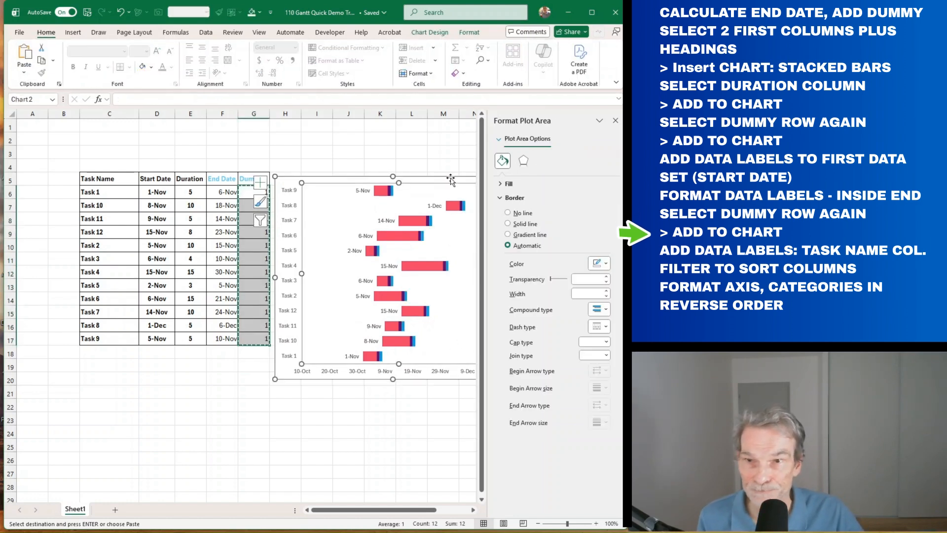
Step: Move the chart left over the table's Duration column and add data labels to its fourth series
{"action": "left_click_drag", "start_coordinate": [451, 180], "coordinate": [356, 165]}
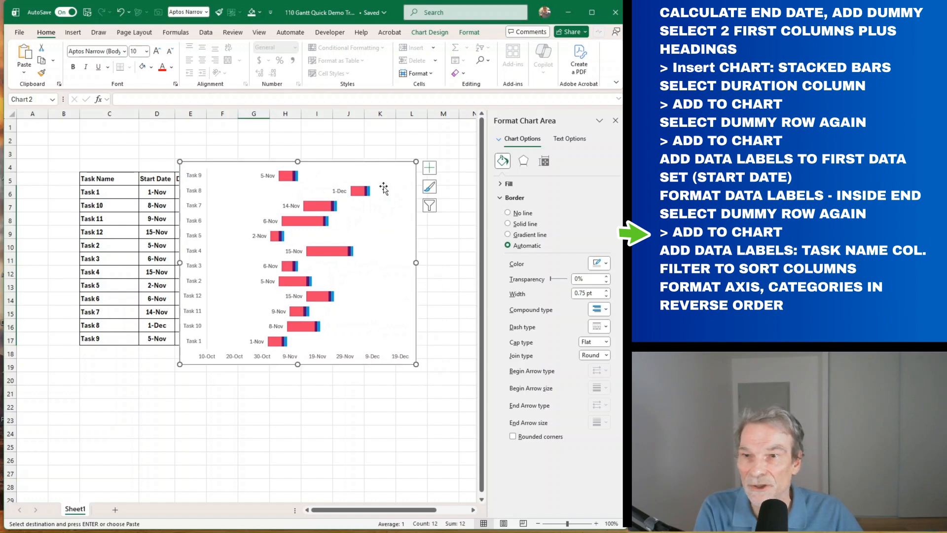
{"action": "mouse_move", "coordinate": [371, 196]}
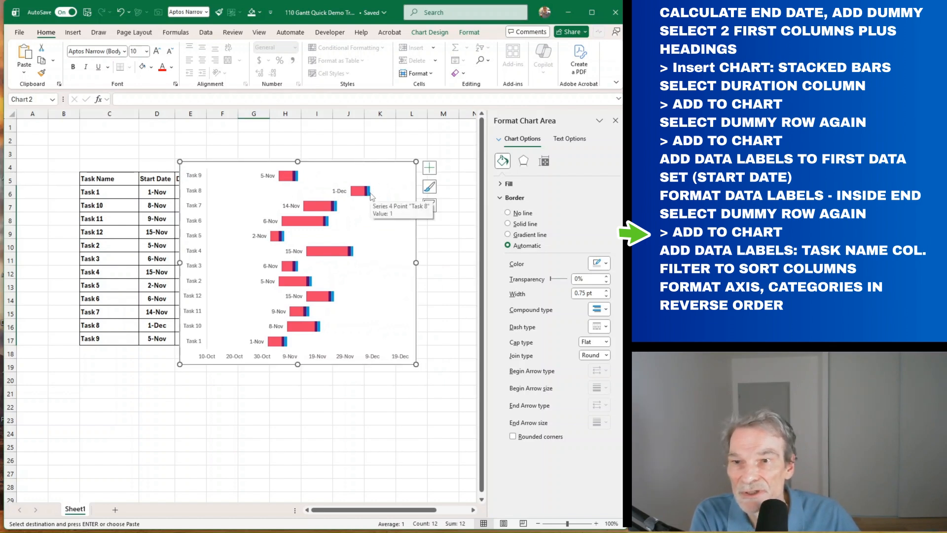
{"action": "left_click", "coordinate": [367, 193]}
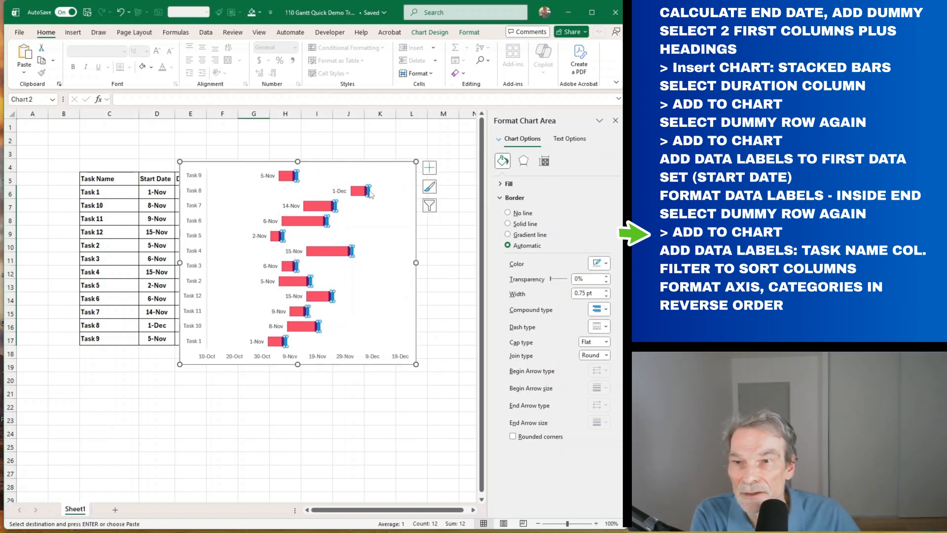
{"action": "right_click", "coordinate": [369, 192]}
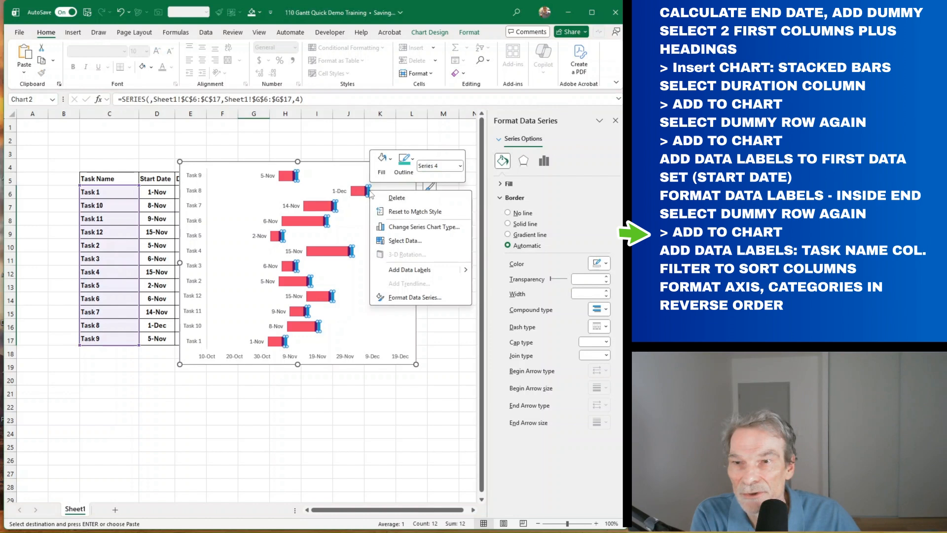
{"action": "left_click", "coordinate": [410, 268]}
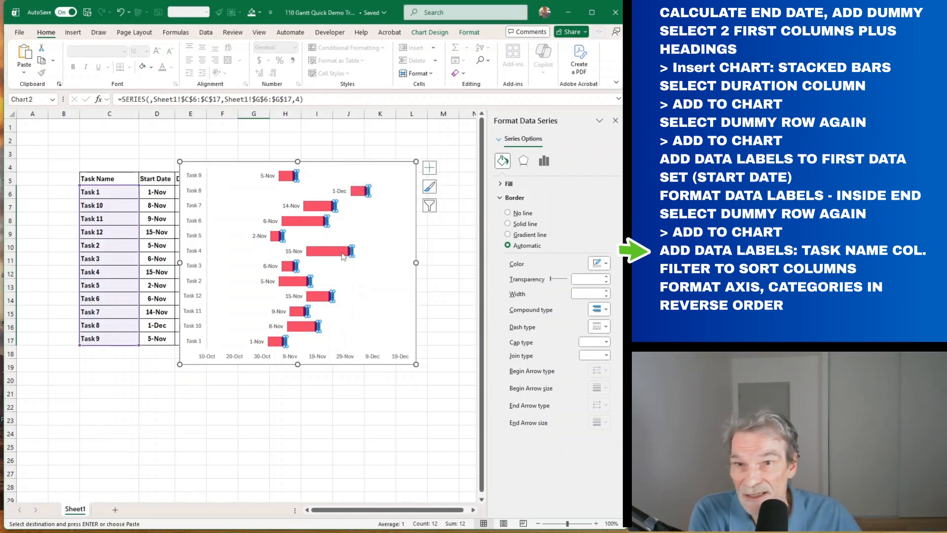
Step: Make the fourth series' data labels show the task names from cells C6:C17 instead of the value, positioned at Inside Base
{"action": "right_click", "coordinate": [370, 196]}
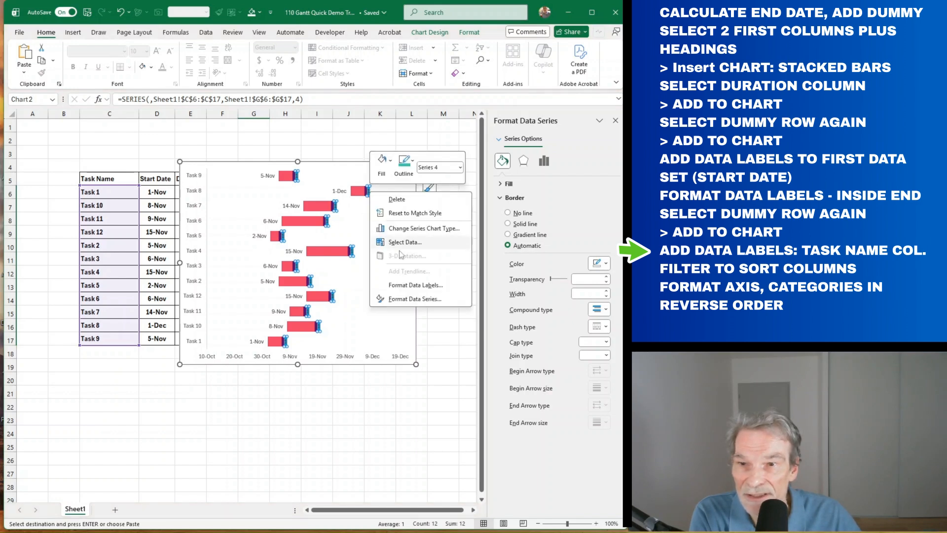
{"action": "left_click", "coordinate": [402, 286]}
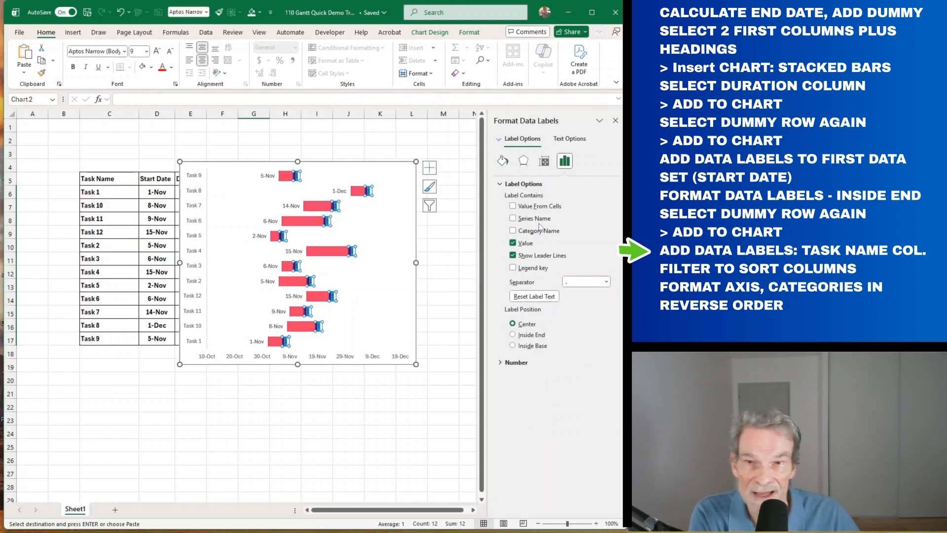
{"action": "left_click", "coordinate": [513, 206]}
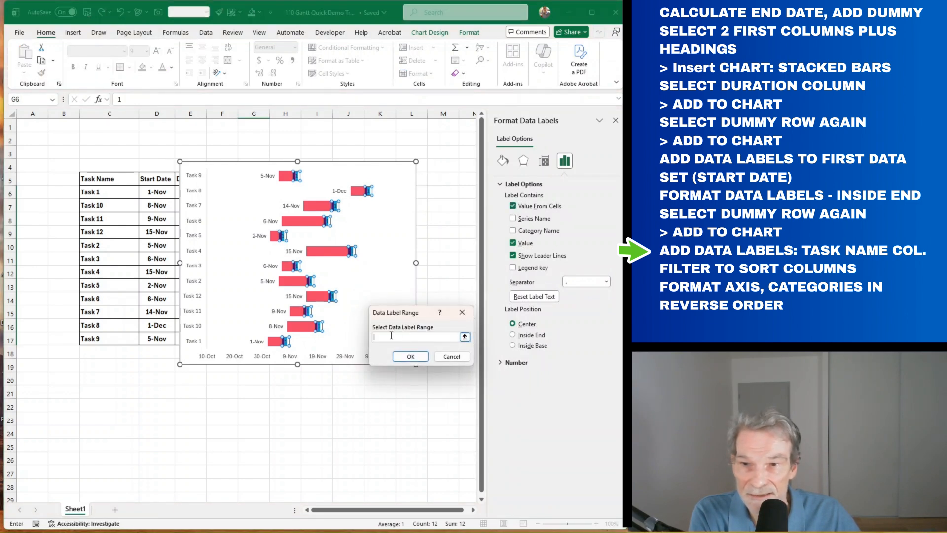
{"action": "left_click_drag", "start_coordinate": [103, 192], "coordinate": [106, 338]}
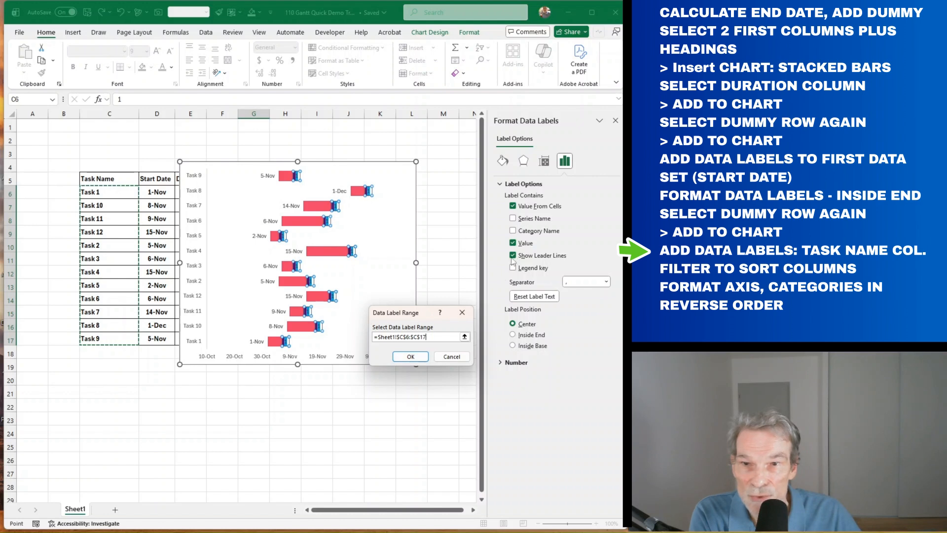
{"action": "left_click", "coordinate": [424, 354]}
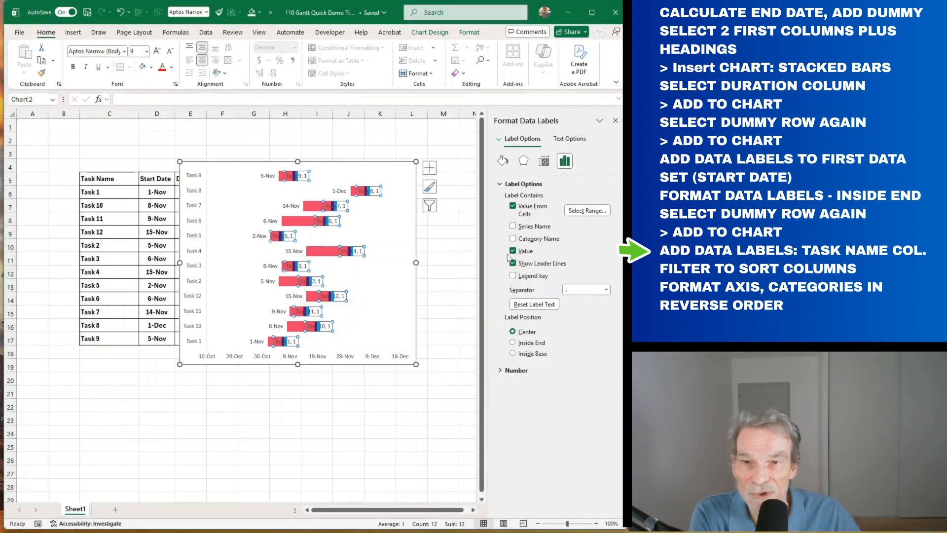
{"action": "left_click", "coordinate": [513, 251]}
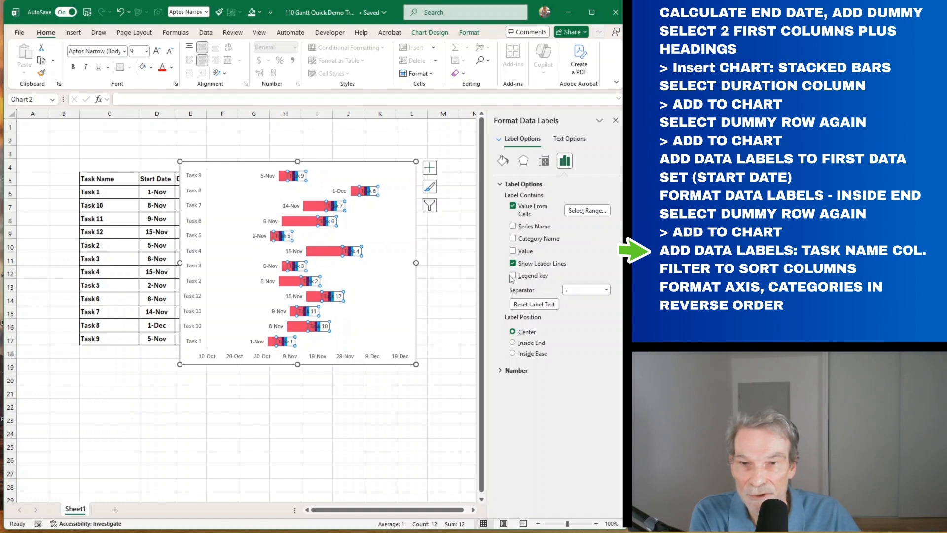
{"action": "left_click", "coordinate": [513, 343]}
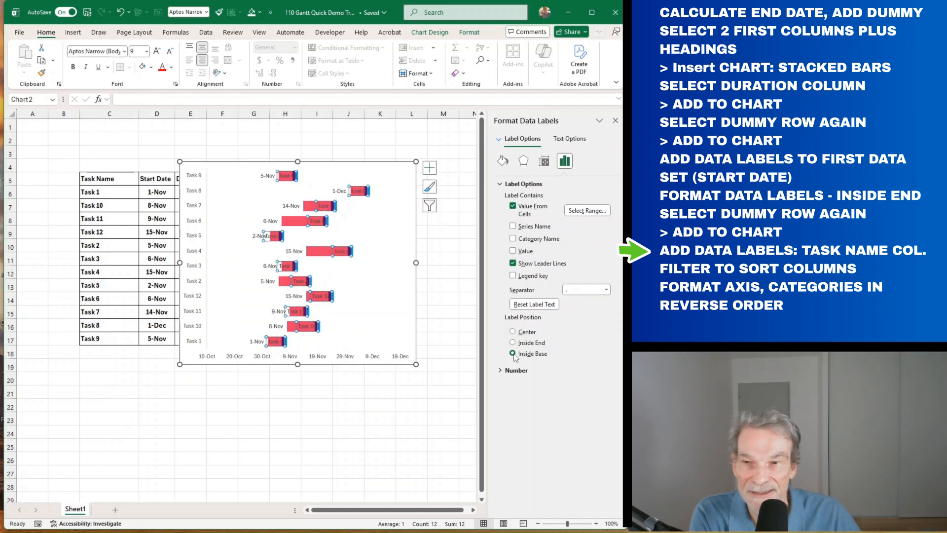
Step: Remove the visible shape fill from the chart's fourth series so only its task name labels show
{"action": "left_click", "coordinate": [387, 404]}
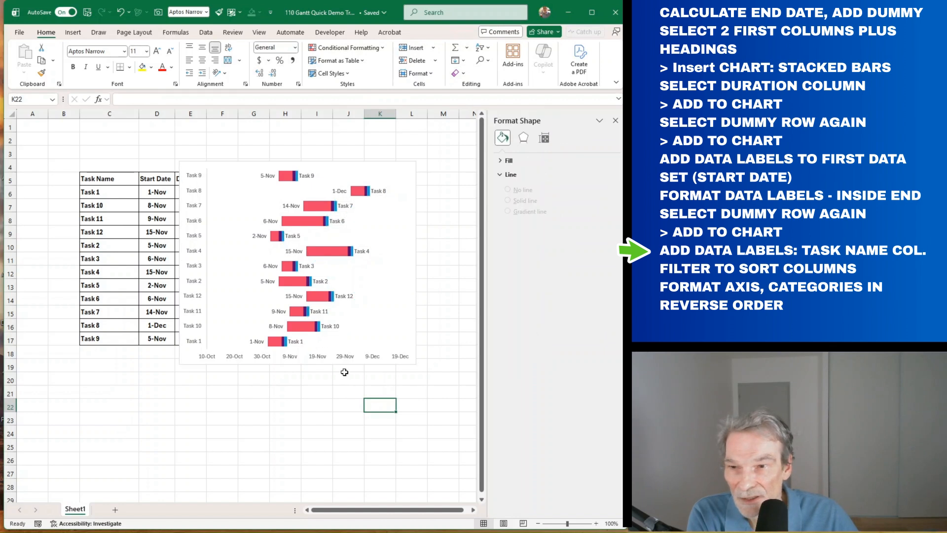
{"action": "left_click", "coordinate": [286, 343]}
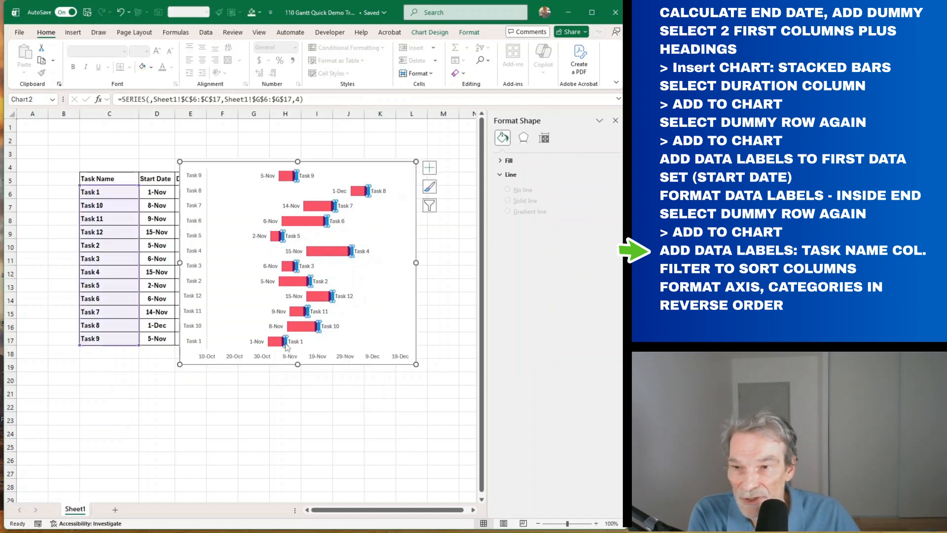
{"action": "left_click", "coordinate": [472, 34]}
{"action": "left_click", "coordinate": [318, 47]}
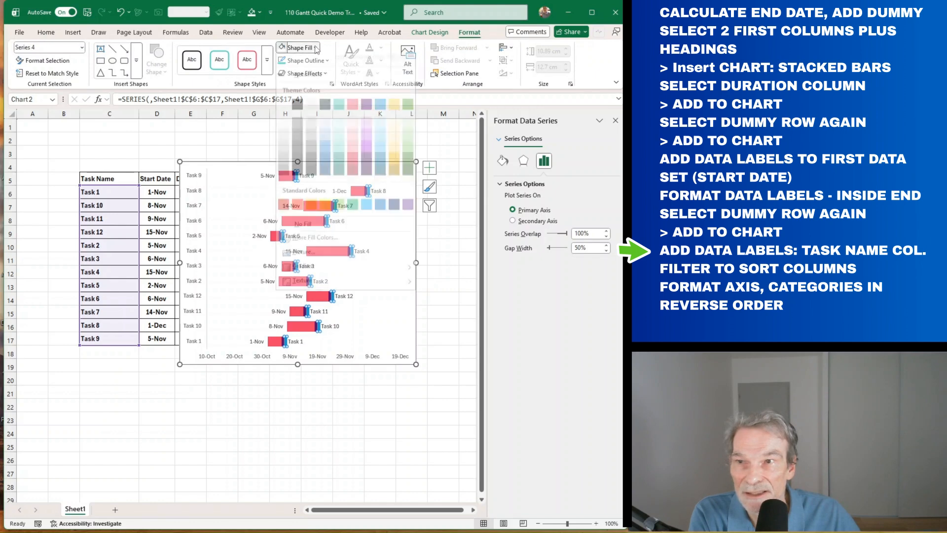
{"action": "left_click", "coordinate": [341, 138]}
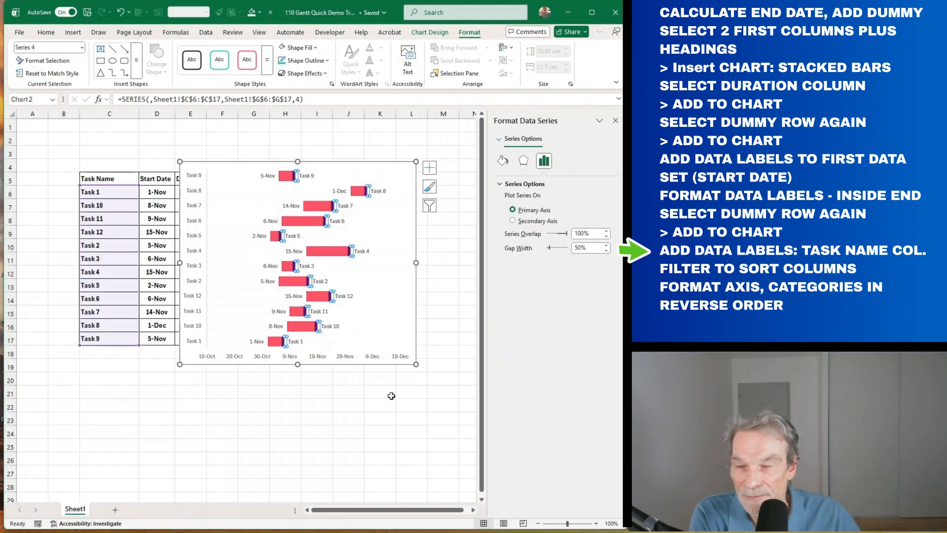
{"action": "left_click", "coordinate": [391, 395]}
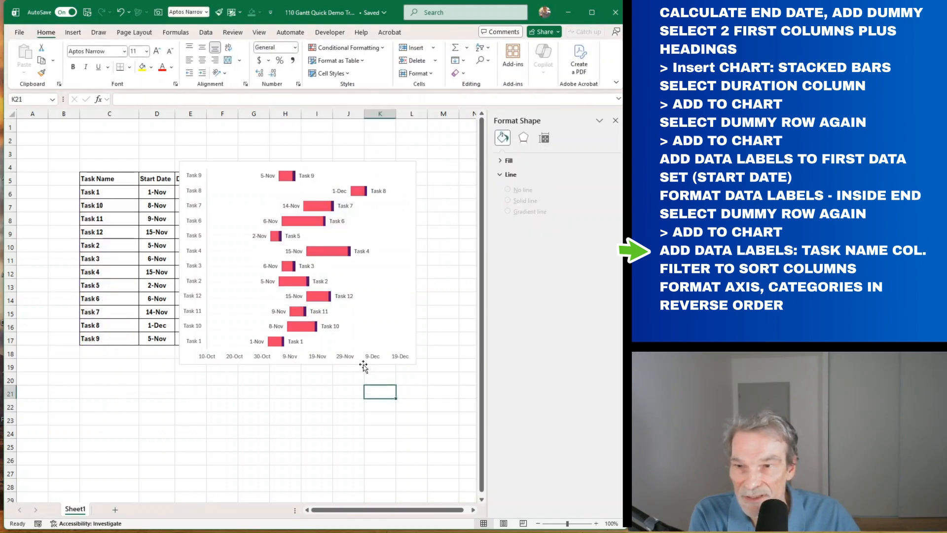
Step: Close the formatting pane and move the chart off the table to columns I through P, starting at row 4
{"action": "left_click_drag", "start_coordinate": [363, 366], "coordinate": [368, 364]}
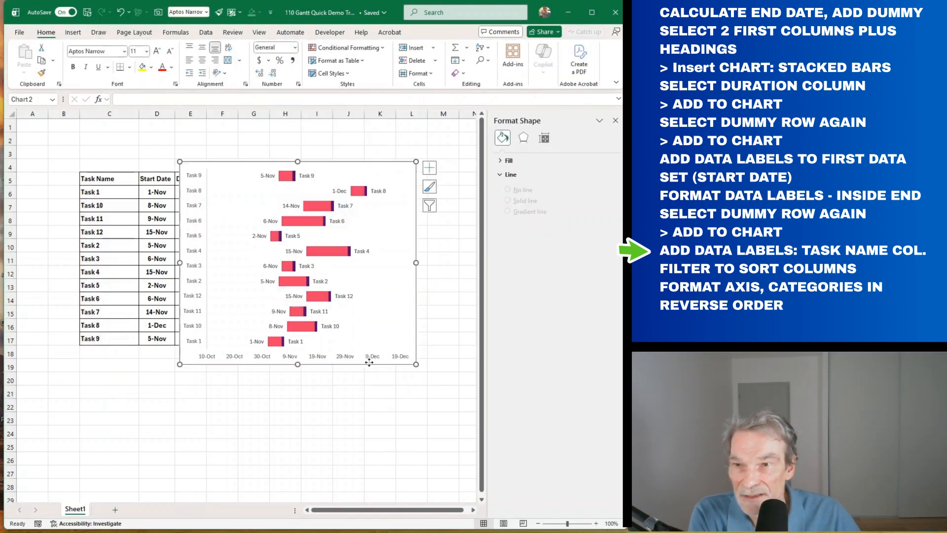
{"action": "left_click", "coordinate": [615, 121]}
{"action": "left_click_drag", "start_coordinate": [423, 289], "coordinate": [558, 286]}
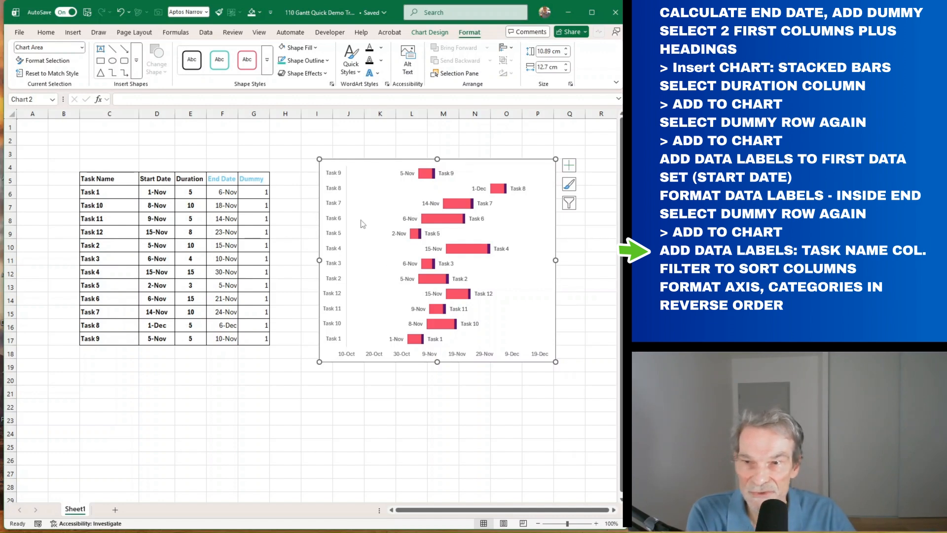
{"action": "left_click", "coordinate": [410, 390]}
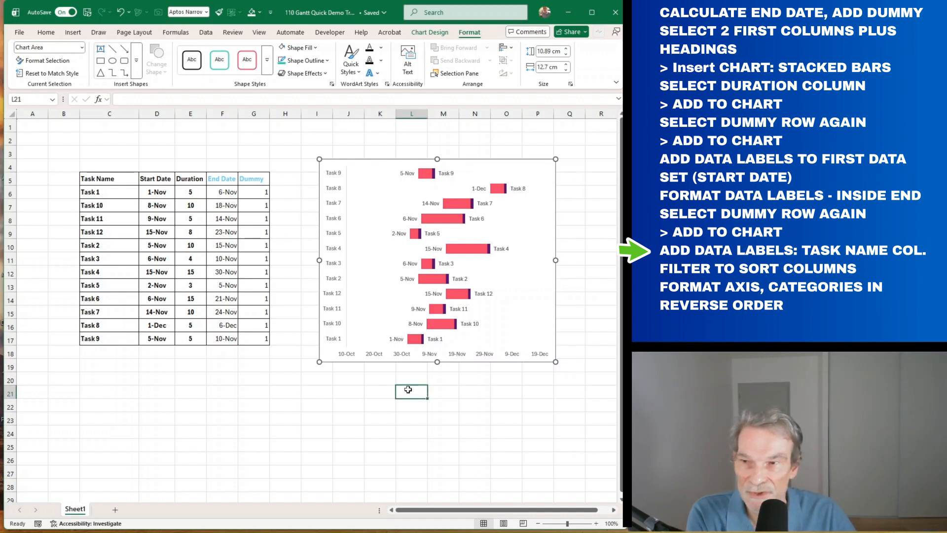
Step: Add filters to the table's header cells C5:G5
{"action": "left_click_drag", "start_coordinate": [101, 180], "coordinate": [242, 180]}
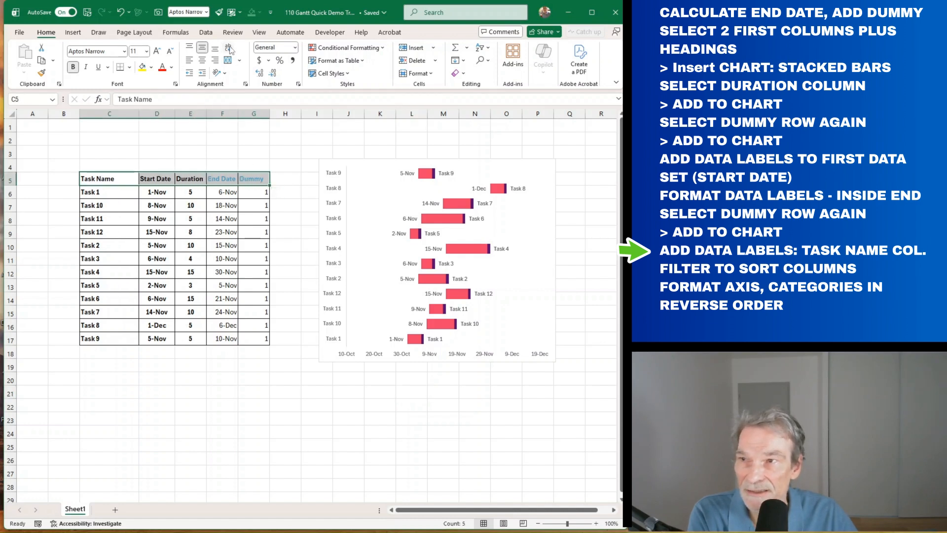
{"action": "left_click", "coordinate": [206, 32]}
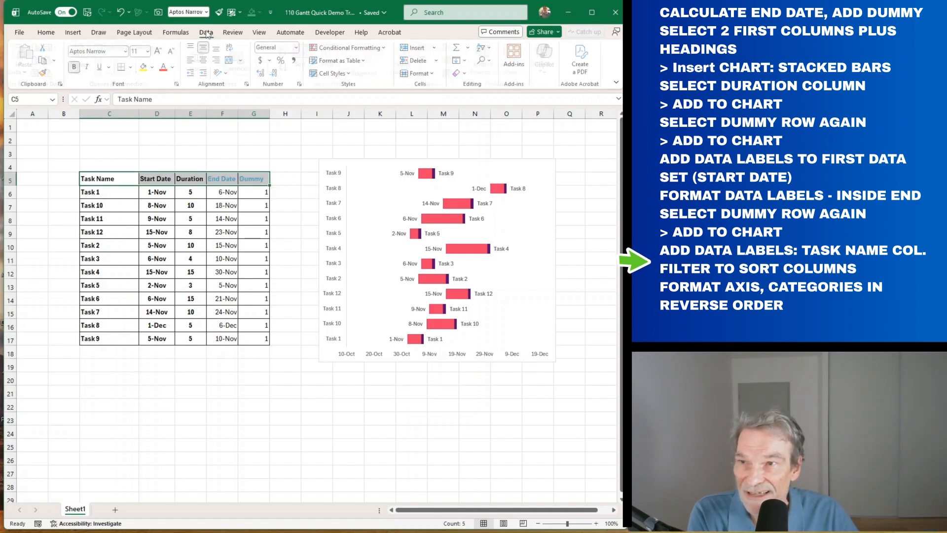
{"action": "left_click", "coordinate": [333, 61]}
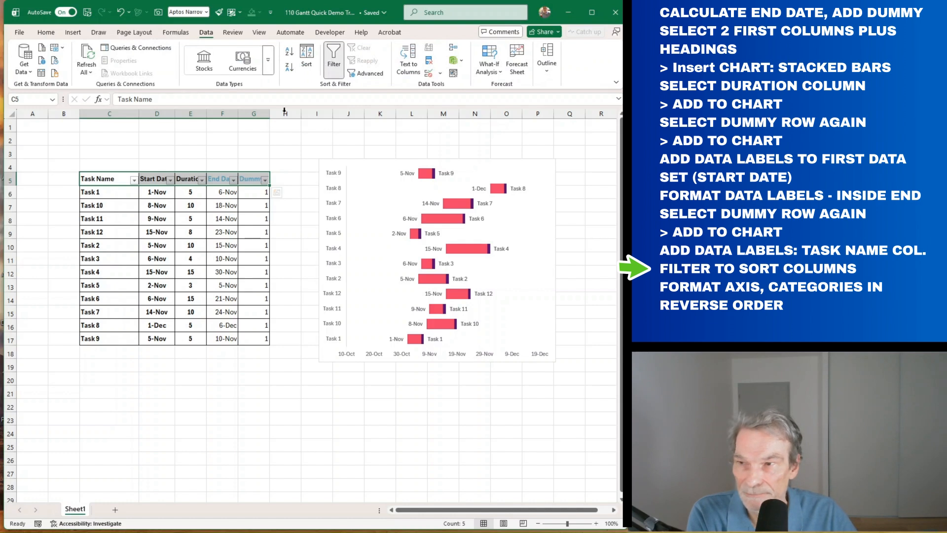
{"action": "left_click", "coordinate": [191, 202]}
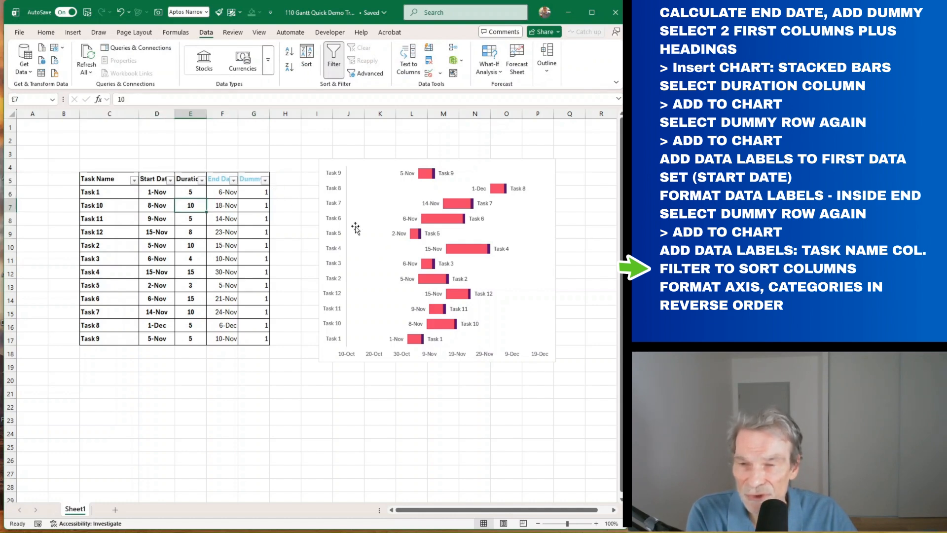
Step: Sort the task table by Start Date from oldest to newest
{"action": "left_click", "coordinate": [194, 182]}
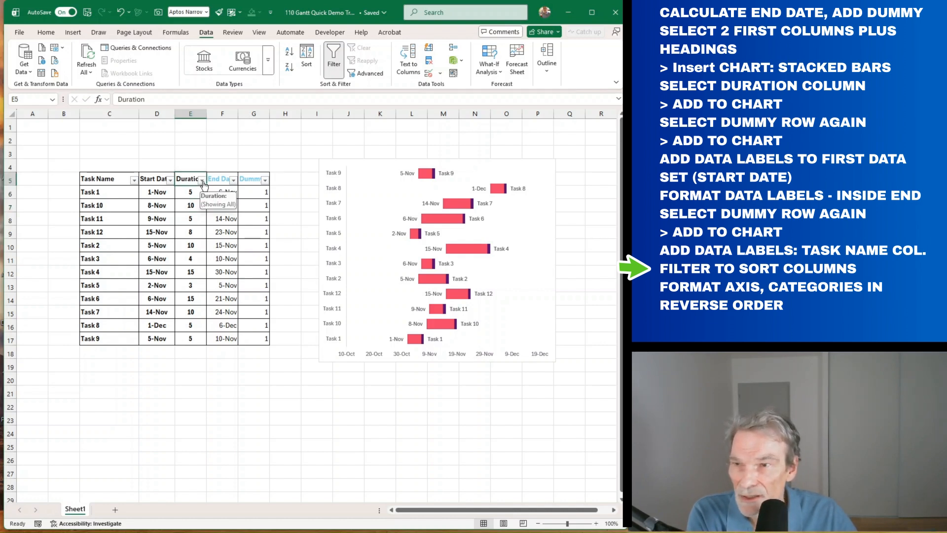
{"action": "left_click", "coordinate": [170, 181]}
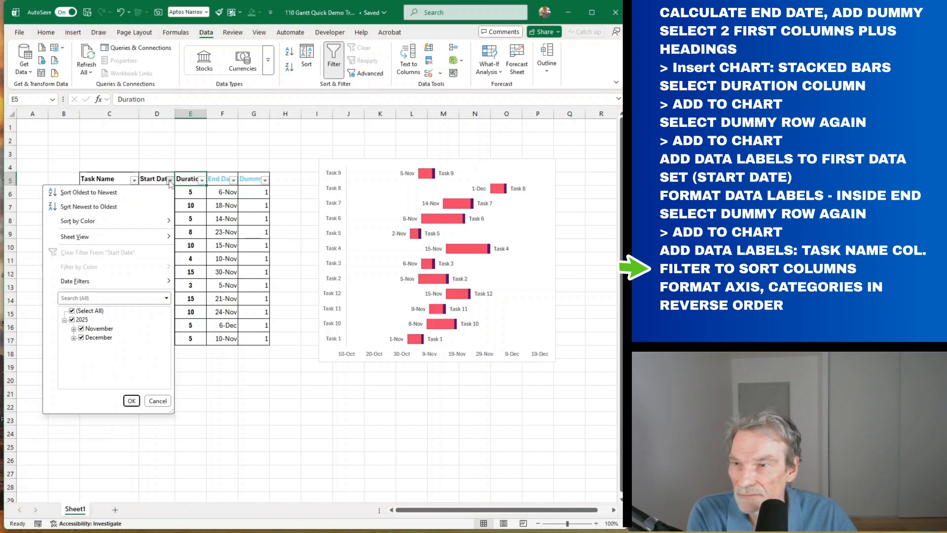
{"action": "left_click", "coordinate": [108, 192]}
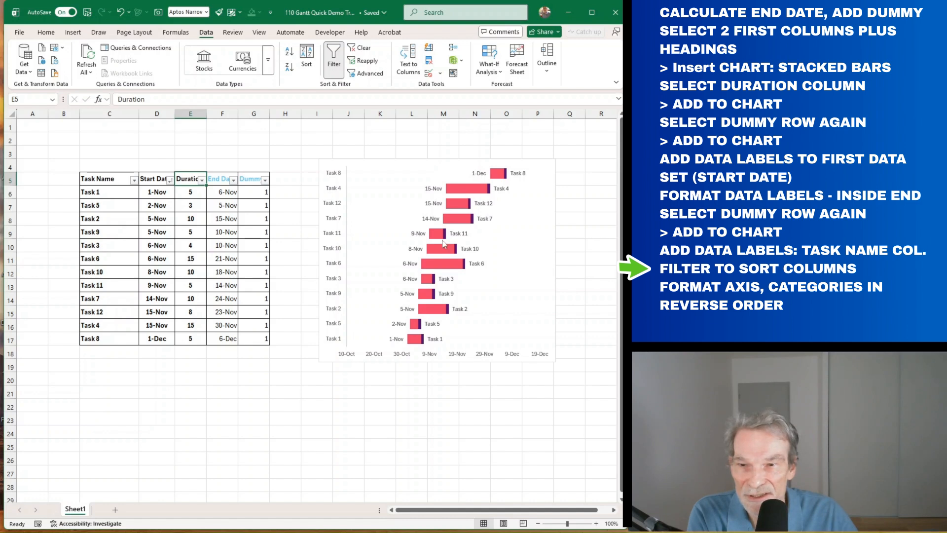
Step: Set the chart's vertical task axis to show its categories in reverse order, and close the axis formatting pane
{"action": "left_click", "coordinate": [335, 298]}
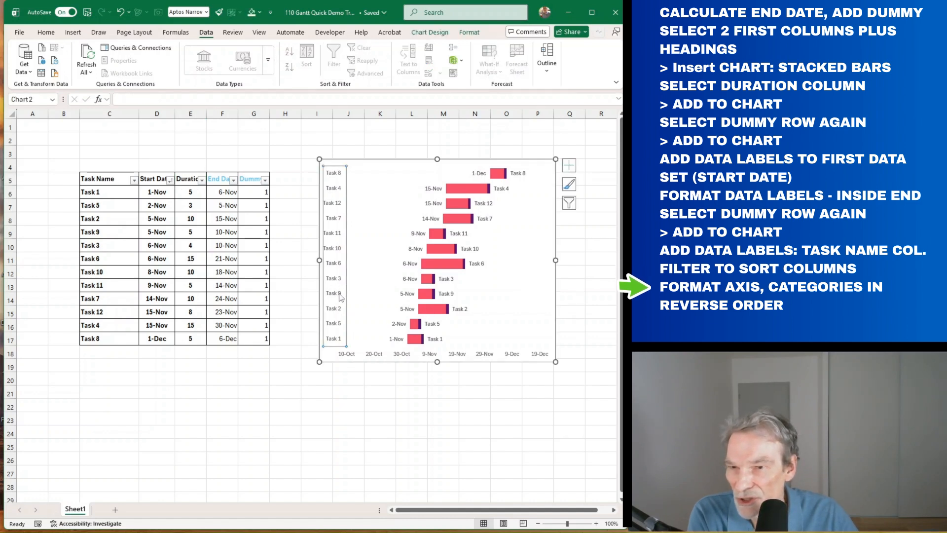
{"action": "right_click", "coordinate": [342, 296]}
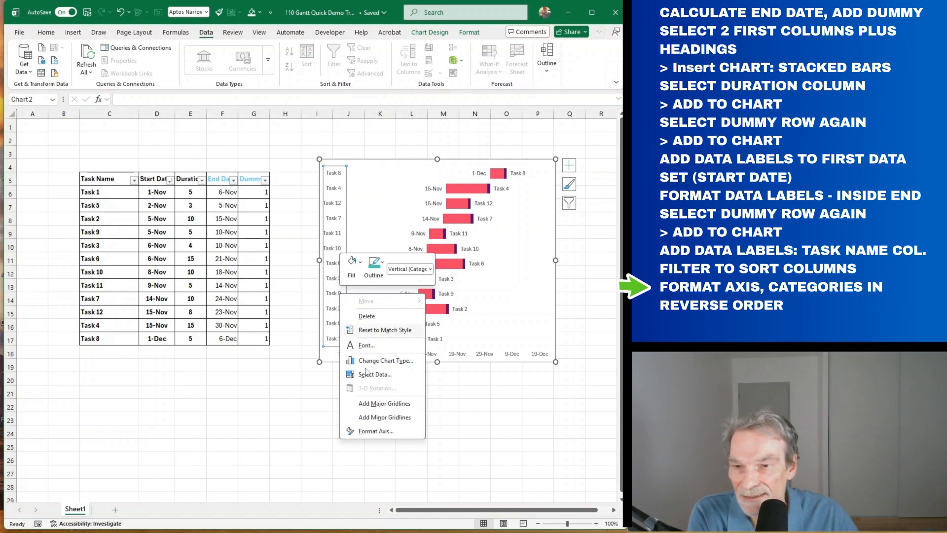
{"action": "left_click", "coordinate": [378, 431]}
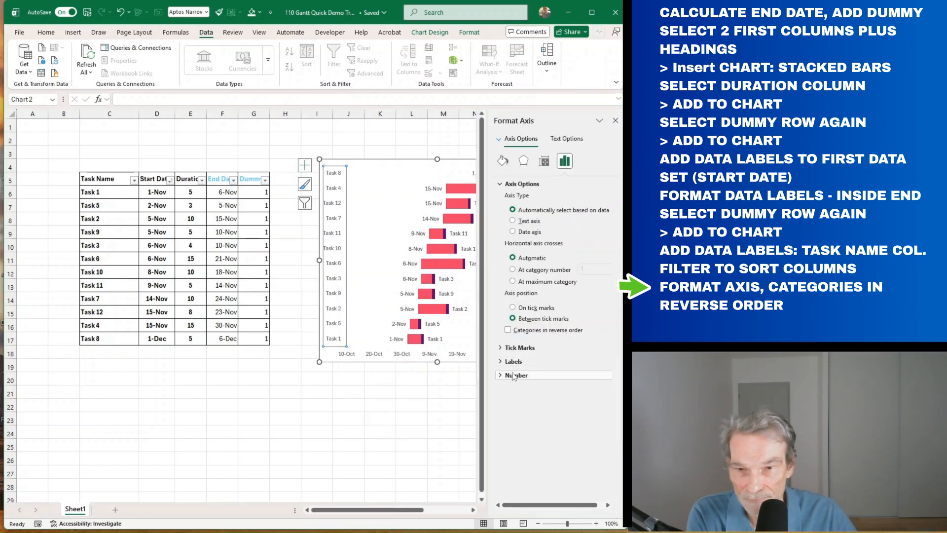
{"action": "left_click", "coordinate": [508, 330]}
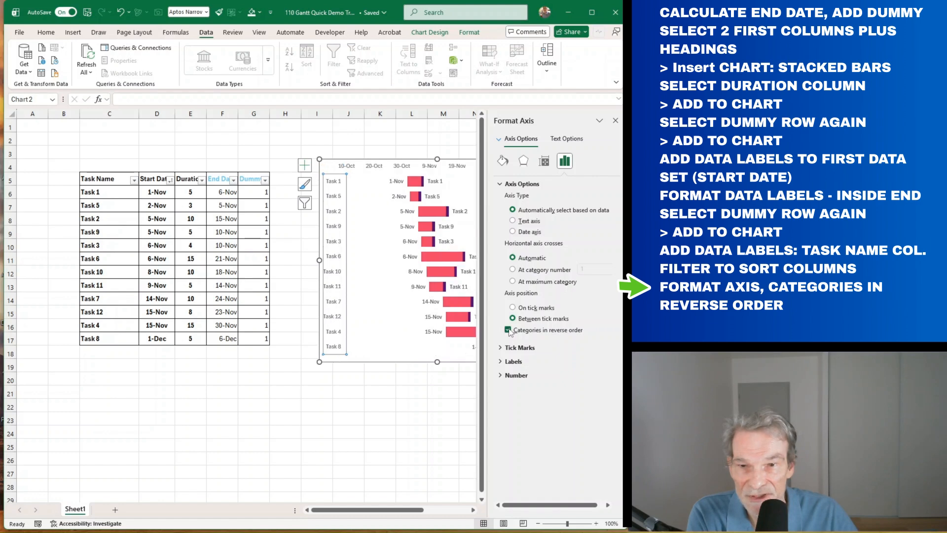
{"action": "left_click", "coordinate": [616, 121]}
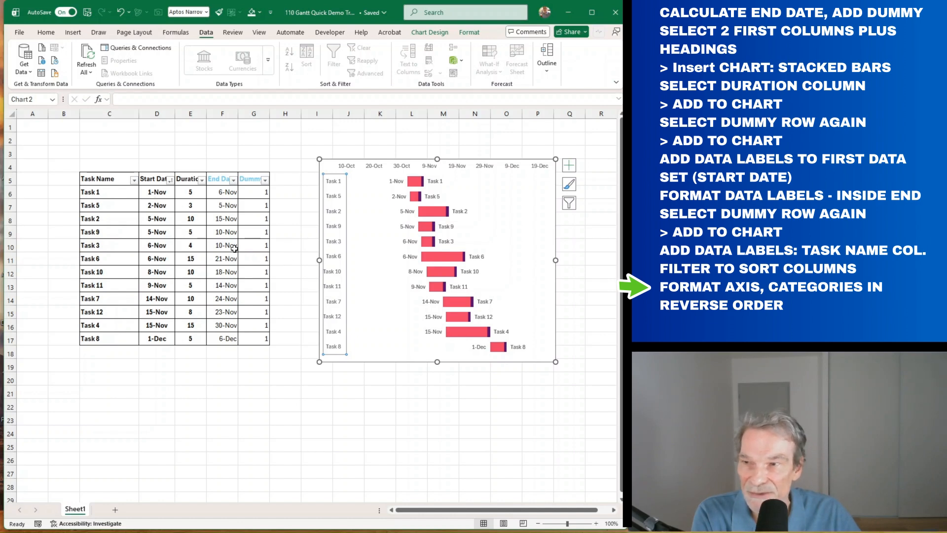
Step: Sort the task table by Duration from smallest to largest, and again by Start Date from oldest to newest
{"action": "left_click", "coordinate": [194, 187]}
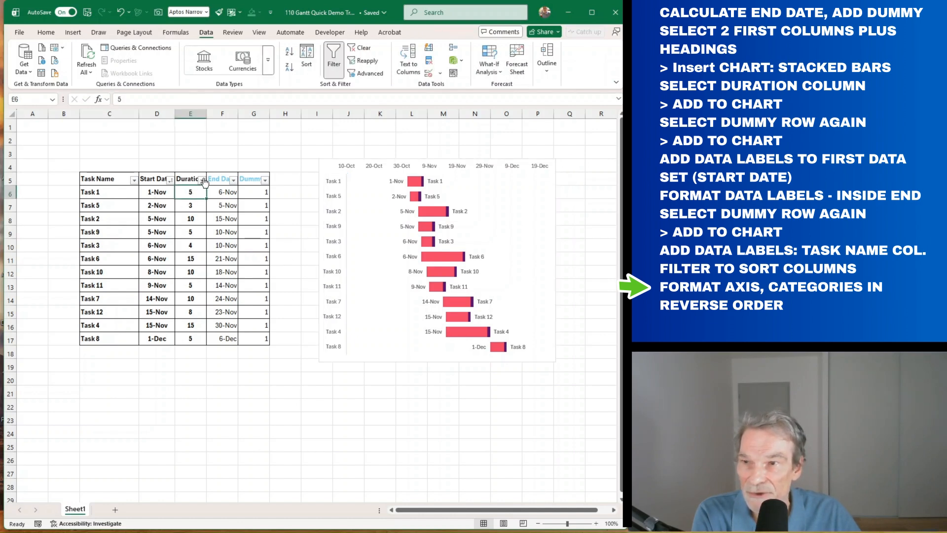
{"action": "left_click", "coordinate": [202, 180]}
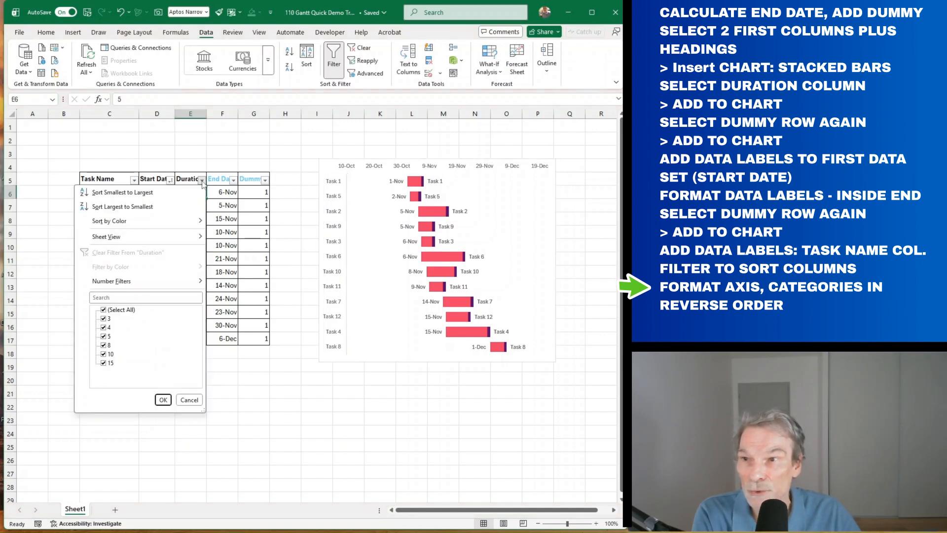
{"action": "left_click", "coordinate": [145, 194]}
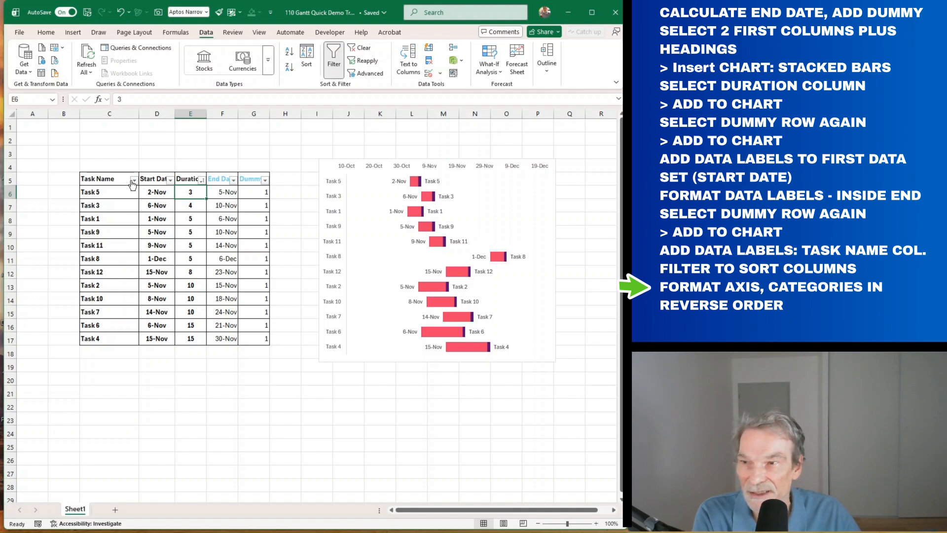
{"action": "left_click", "coordinate": [170, 180]}
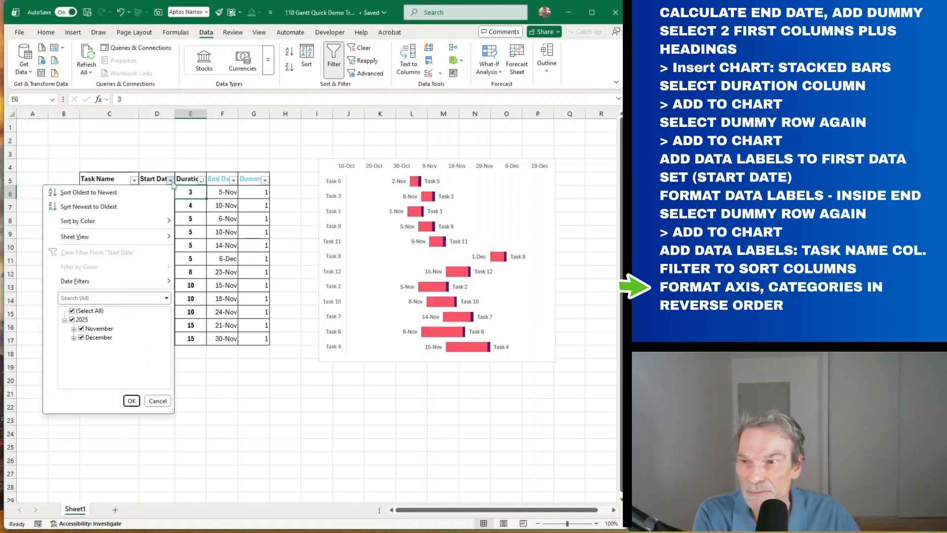
{"action": "left_click", "coordinate": [103, 194]}
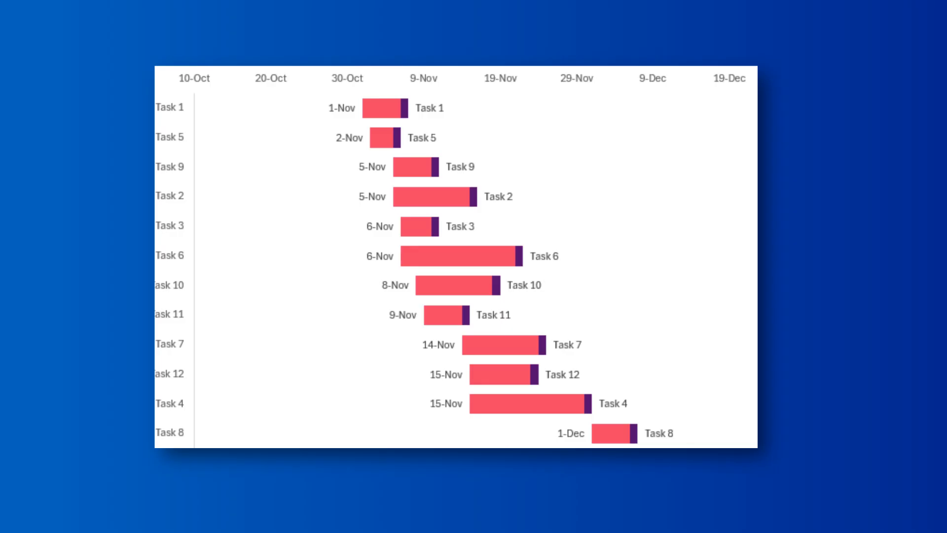